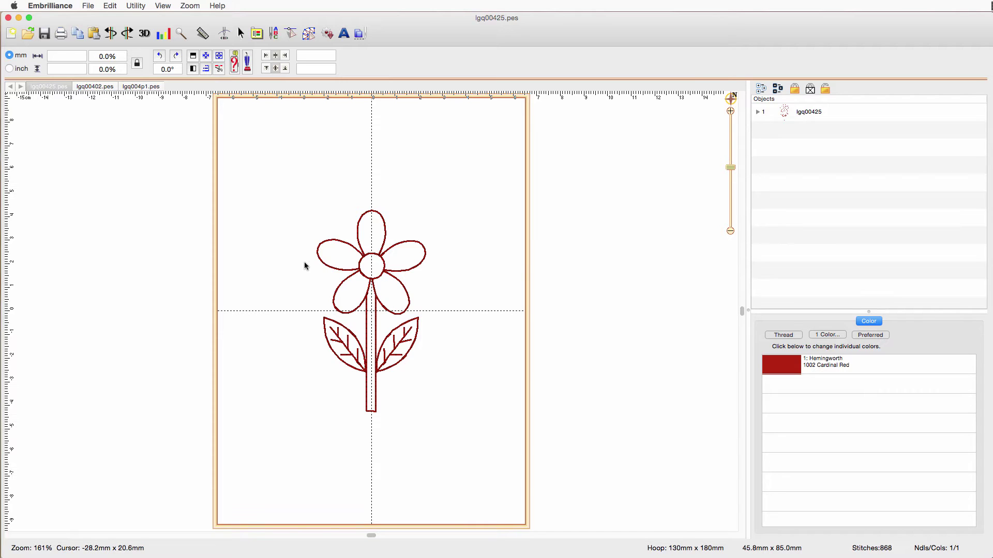
Expand lgq00425 in the Objects panel to show its 1002 Cardinal Red colour block
left_click(759, 113)
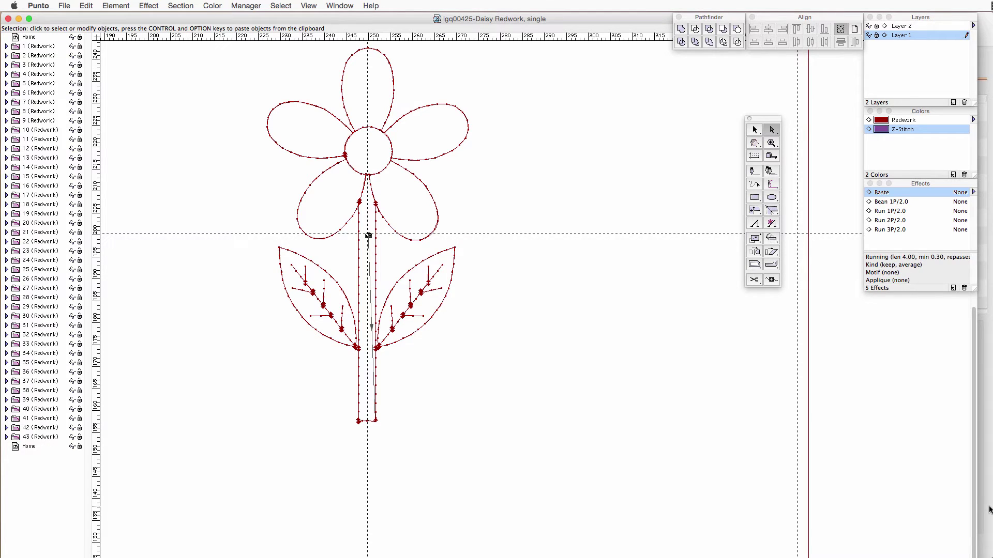
Switch from Punto back to lgq00425.pes in Embrilliance Enthusiast
key("super+Tab")
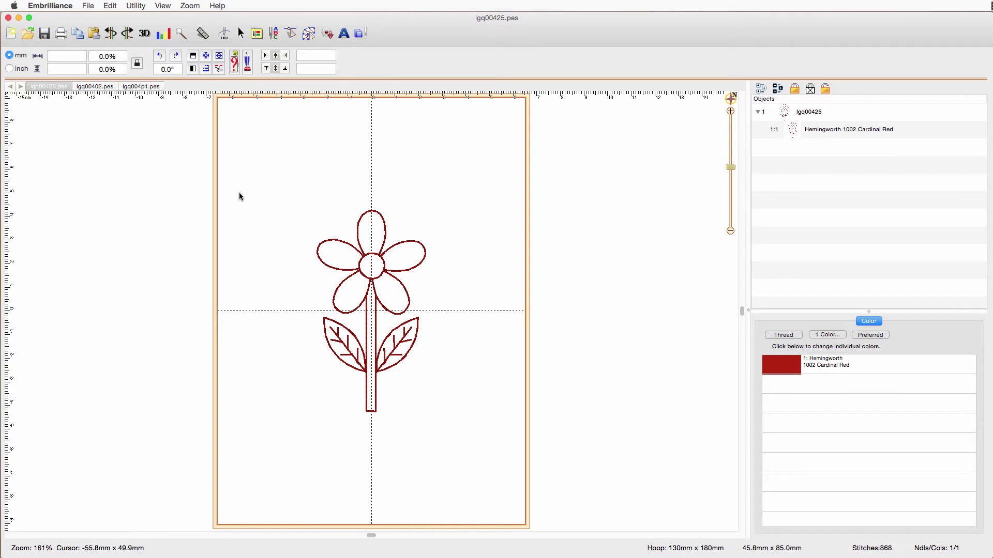
left_click(108, 89)
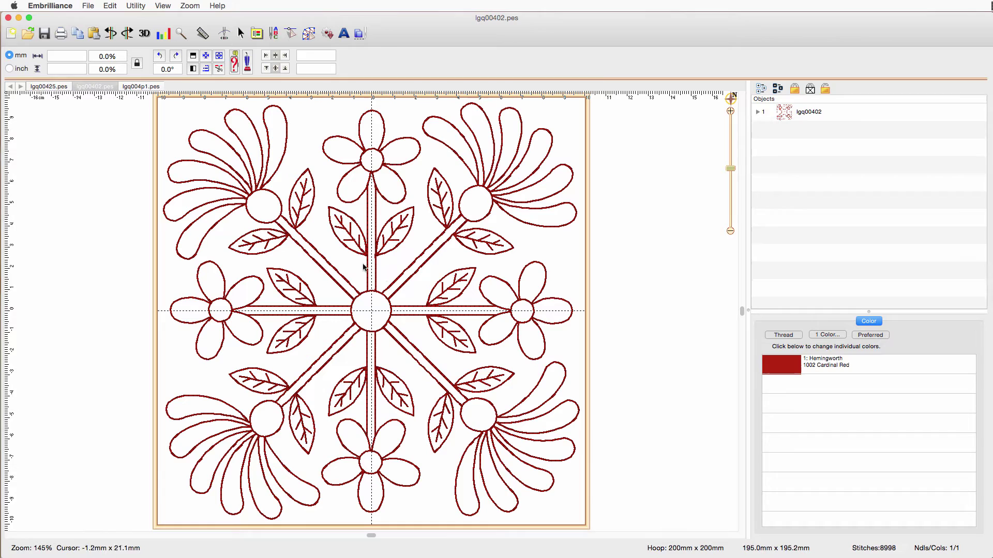
left_click(63, 87)
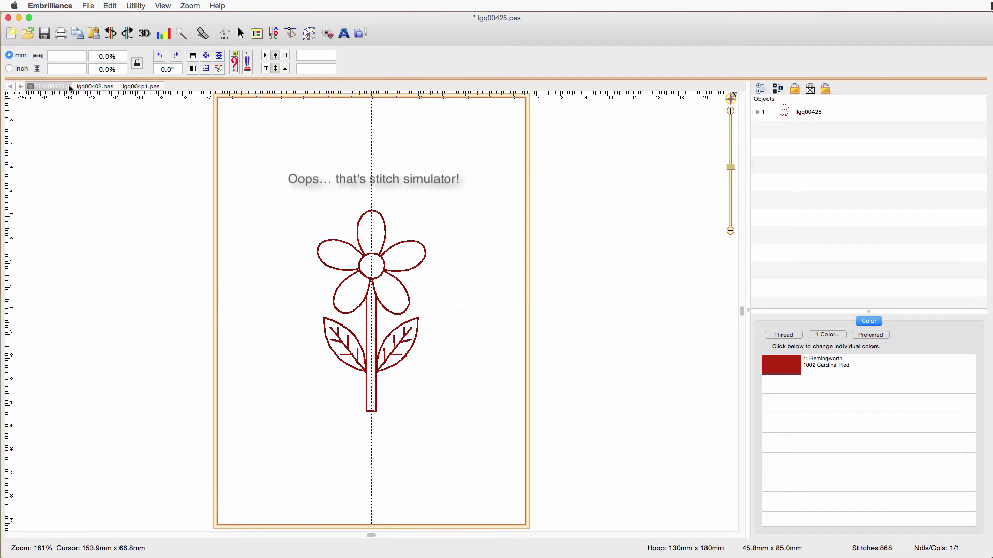
Zoom in on the daisy and rewind the Stitch Player to stitch 28
left_click_drag(734, 166, 734, 154)
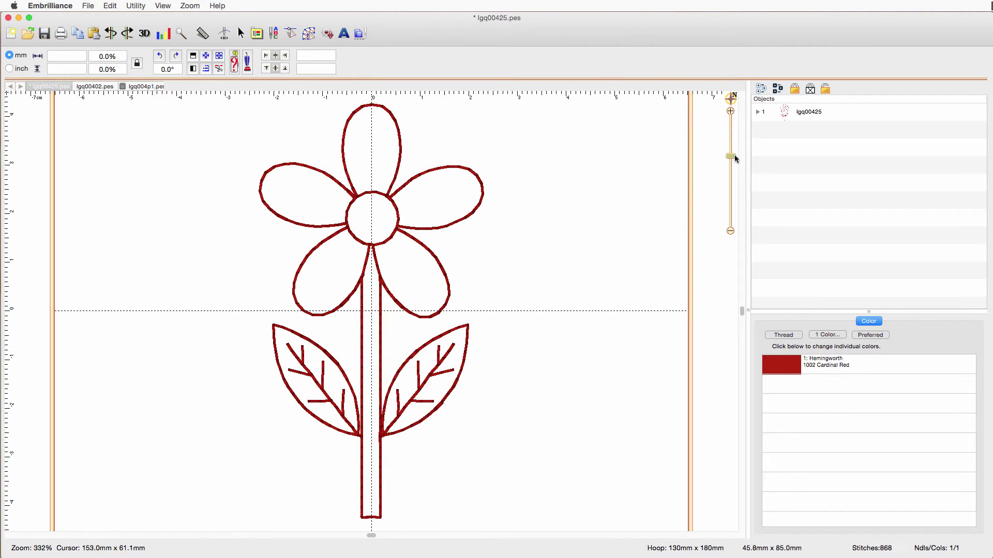
left_click(225, 34)
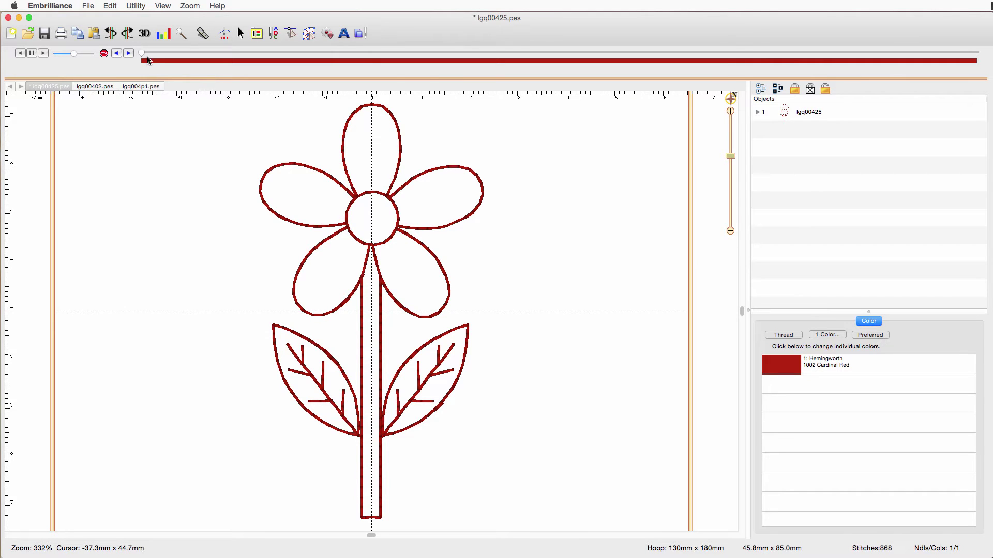
left_click_drag(142, 53, 167, 155)
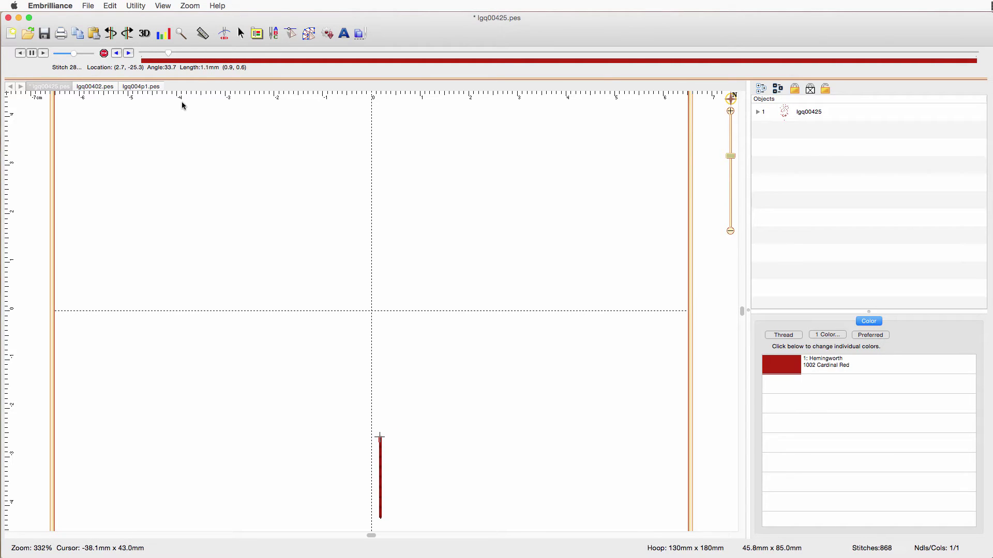
Insert a colour stop at the right leaf's start using 1097 Electric Green
left_click(104, 53)
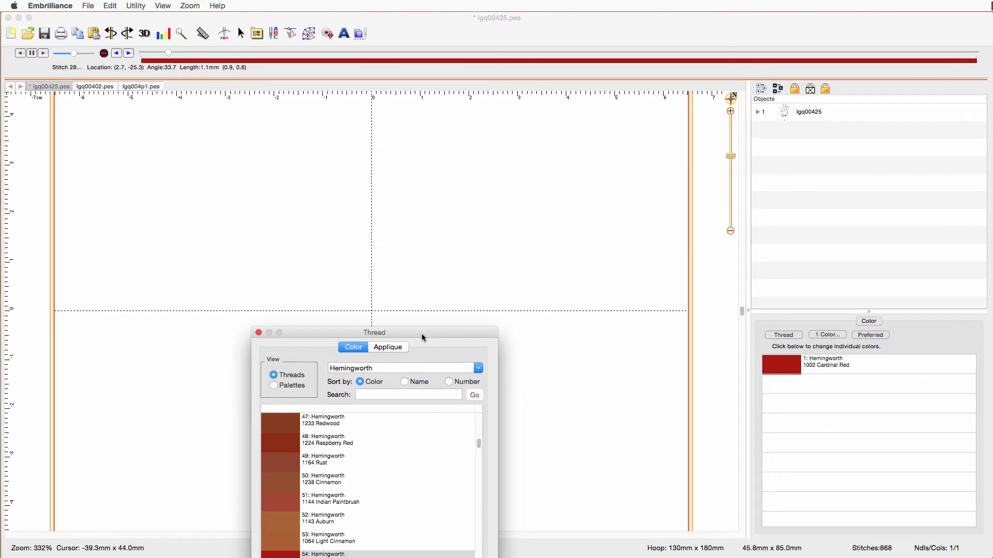
left_click_drag(421, 335, 421, 187)
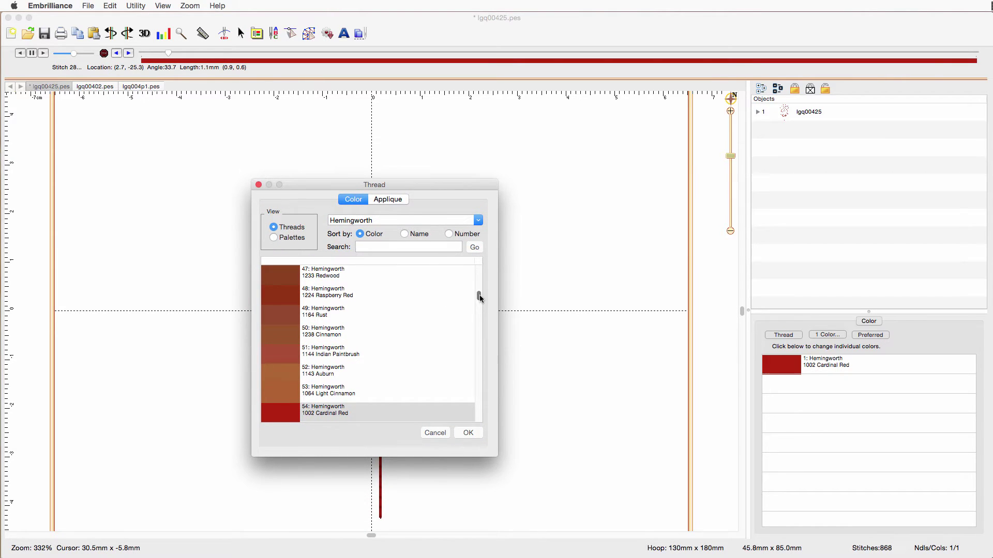
left_click_drag(479, 296, 472, 351)
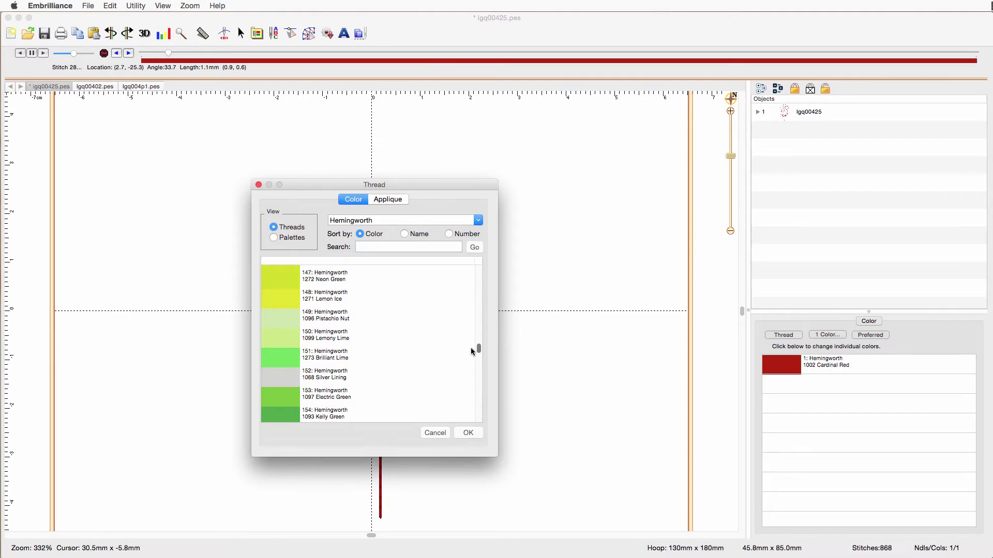
left_click(289, 395)
left_click(470, 433)
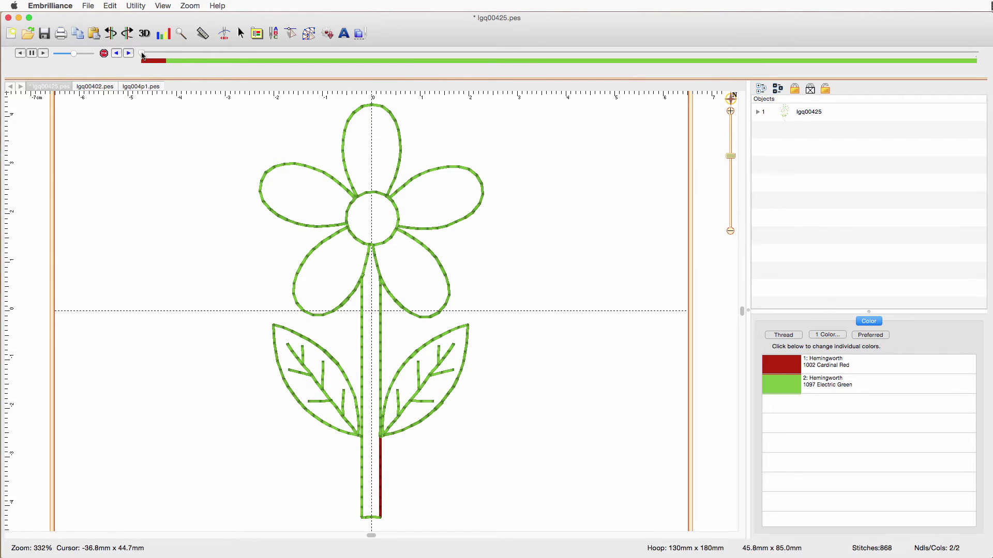
Insert a stop after the leaf that switches back to 1002 Cardinal Red
left_click_drag(141, 53, 323, 60)
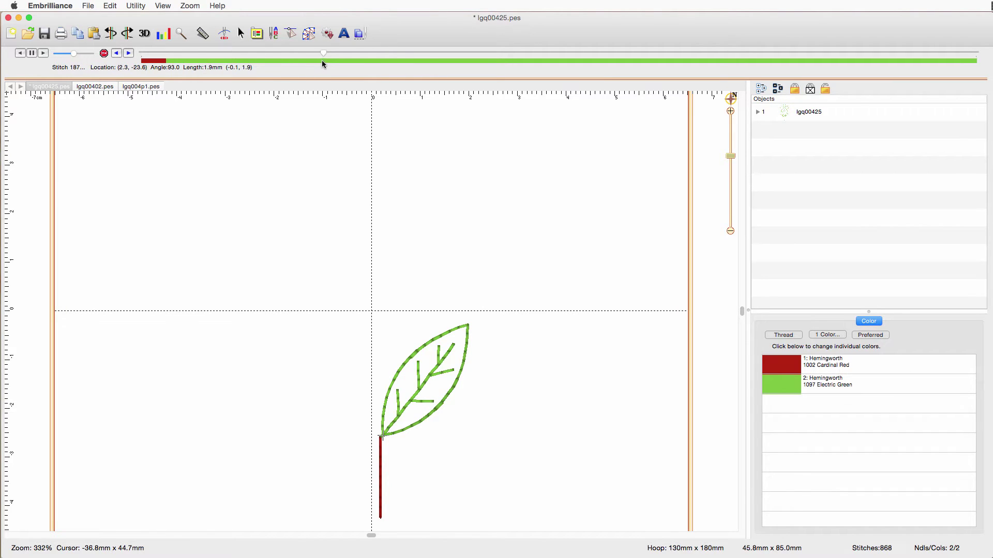
left_click(104, 54)
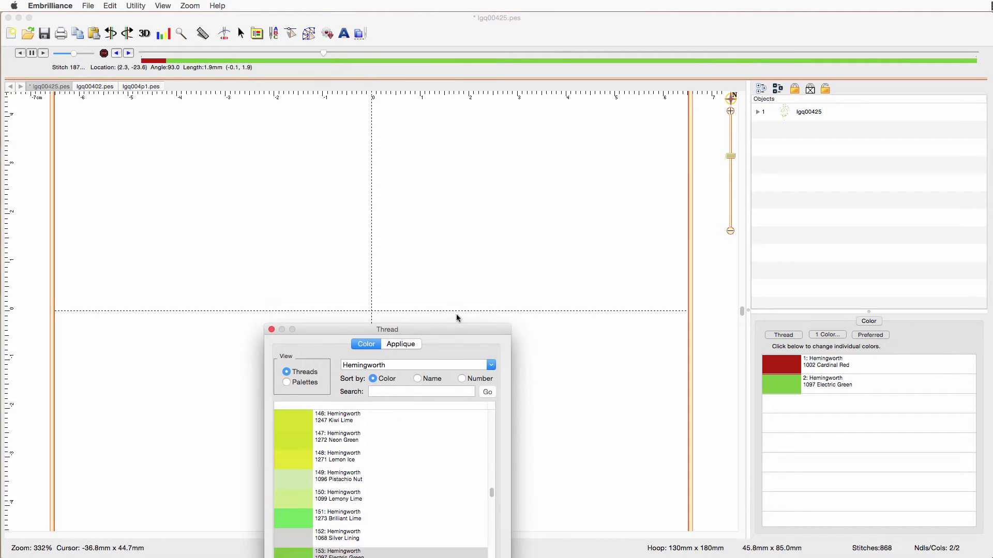
left_click(441, 230)
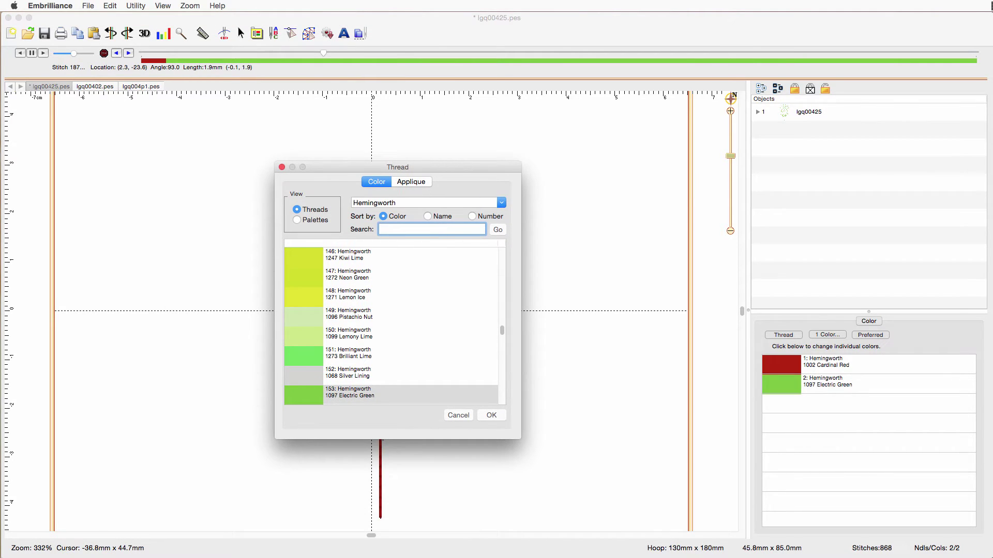
type("1002")
key("Return")
left_click(503, 231)
left_click(330, 261)
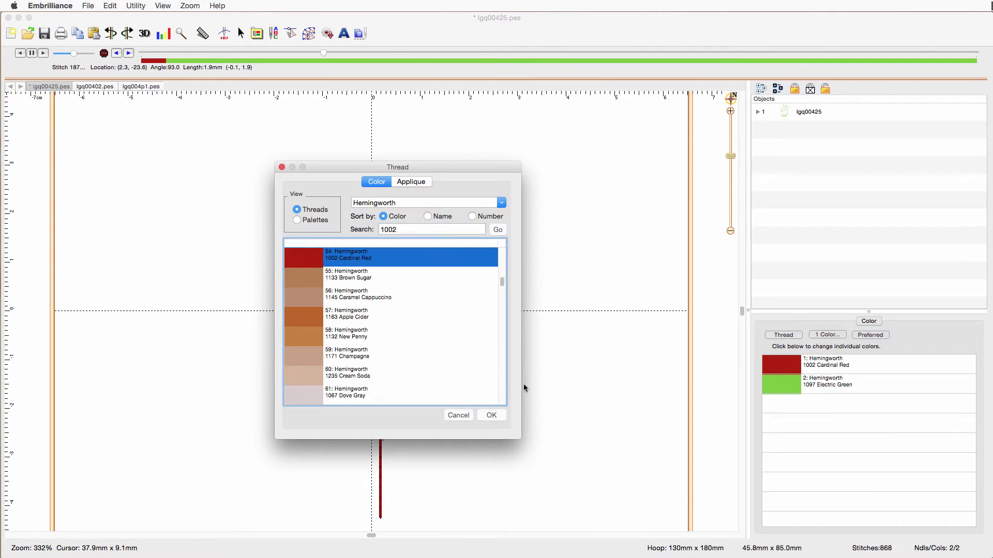
left_click(492, 416)
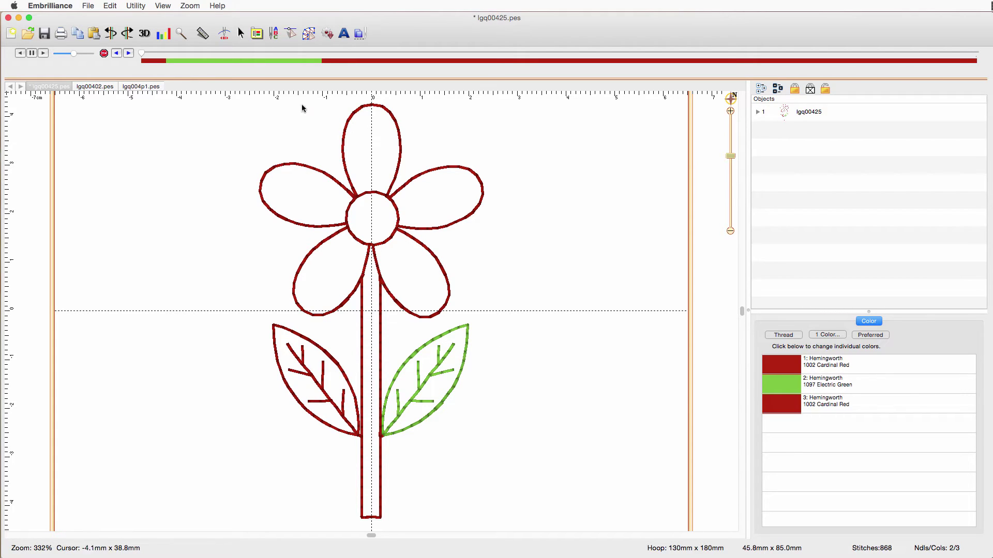
Insert a colour stop before the flower head using 1232 Orange Meringue
left_click_drag(139, 59, 376, 69)
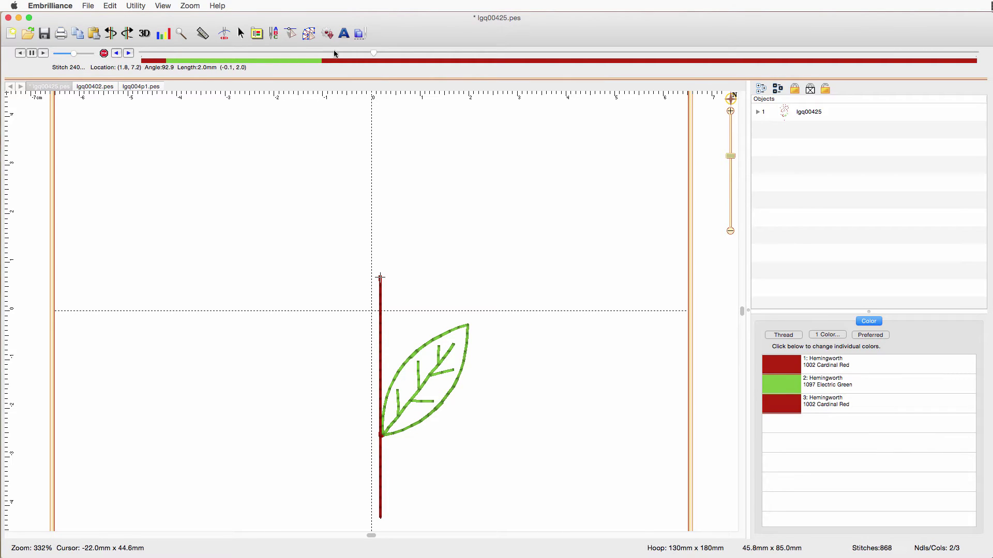
left_click_drag(375, 53, 374, 54)
left_click(104, 54)
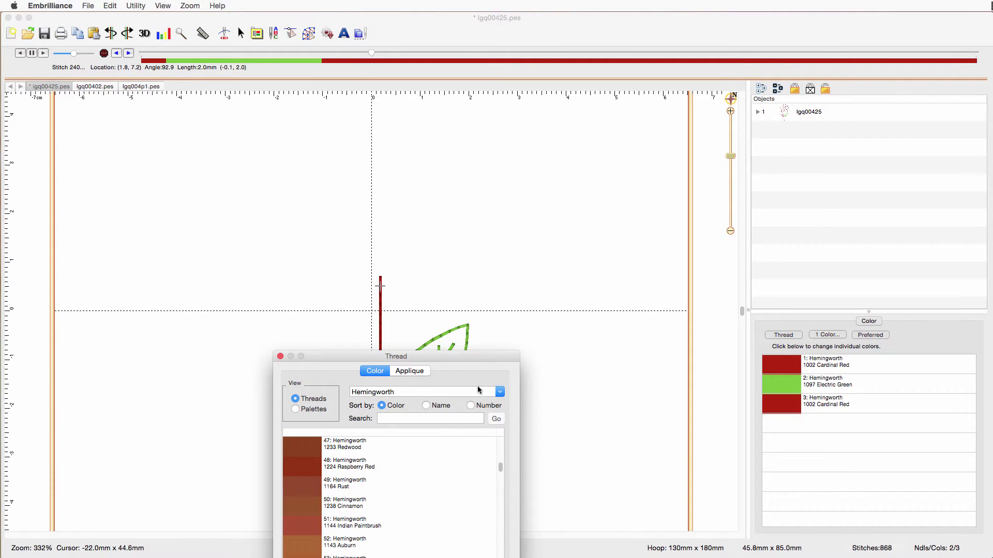
scroll(479, 335, "down", 10)
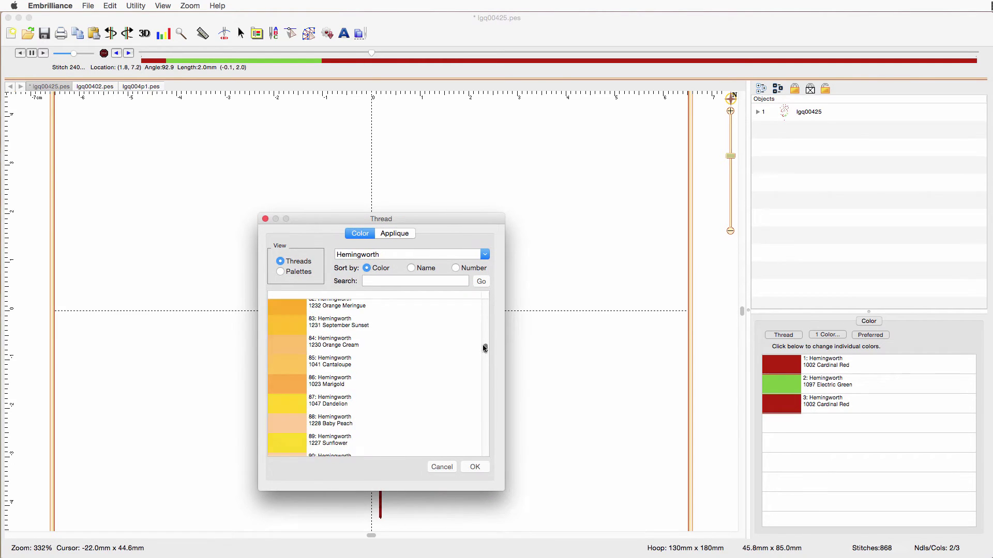
left_click(303, 384)
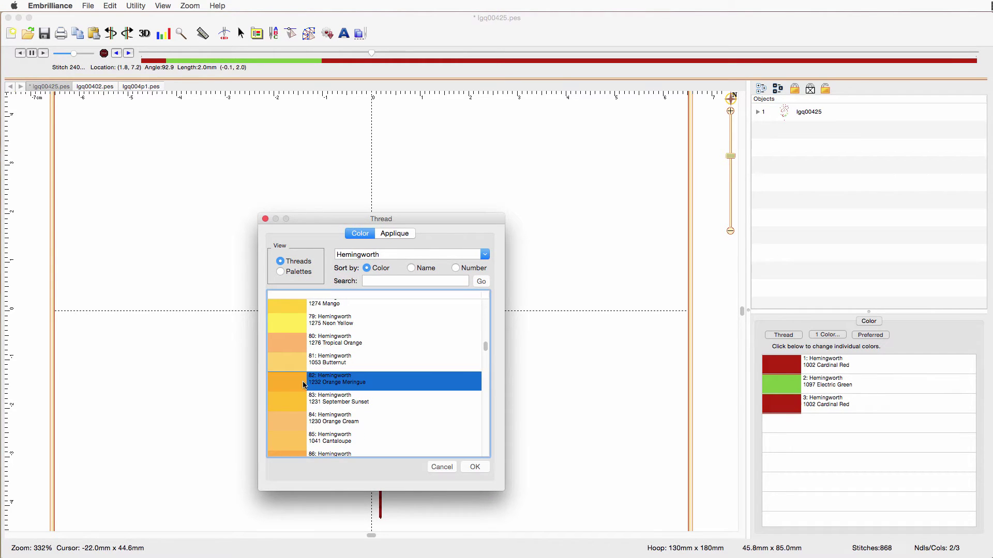
left_click(479, 468)
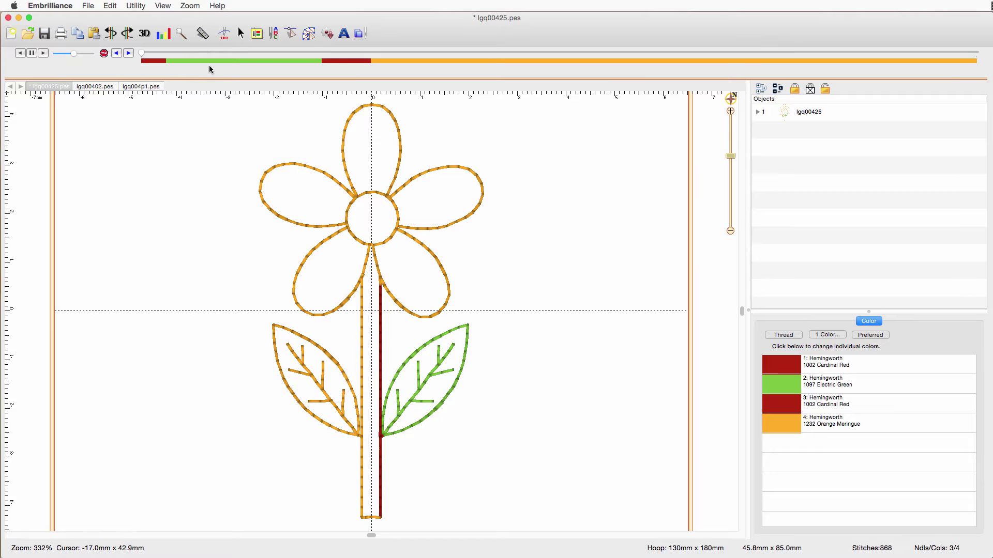
Insert a stop after the flower that returns to 1002 Cardinal Red
left_click_drag(142, 53, 741, 54)
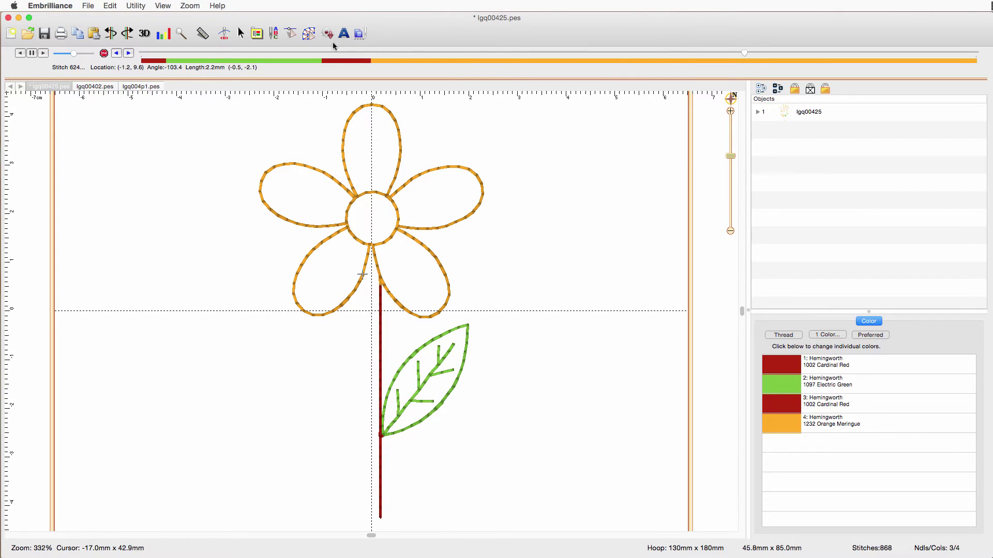
left_click_drag(748, 54, 750, 55)
key("Right")
left_click(104, 53)
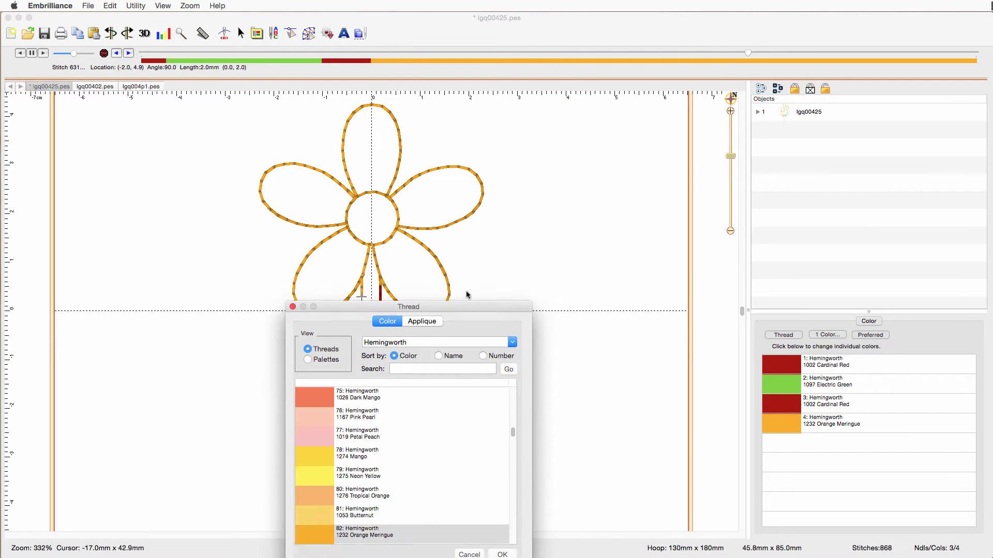
left_click(423, 305)
type("1002")
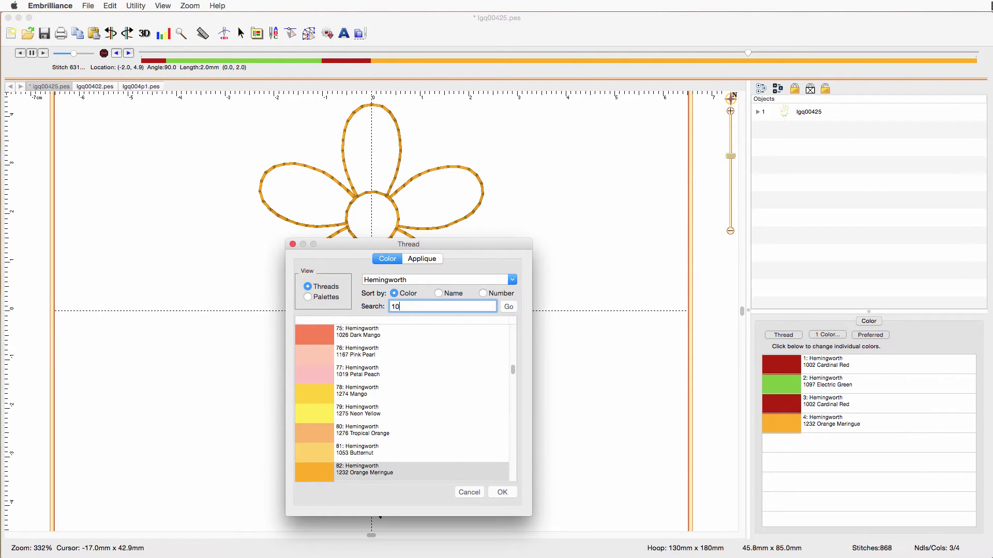
left_click(505, 309)
left_click(322, 336)
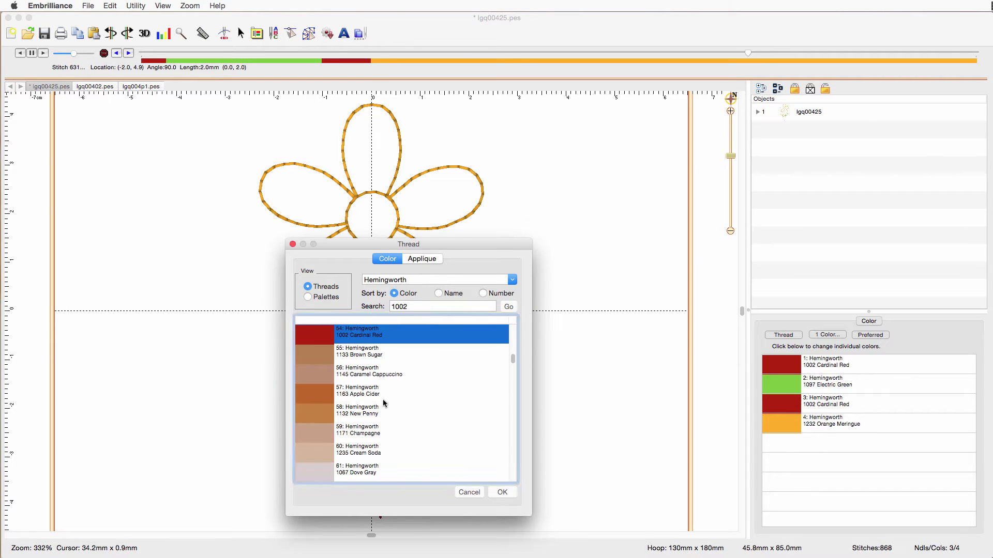
left_click(501, 493)
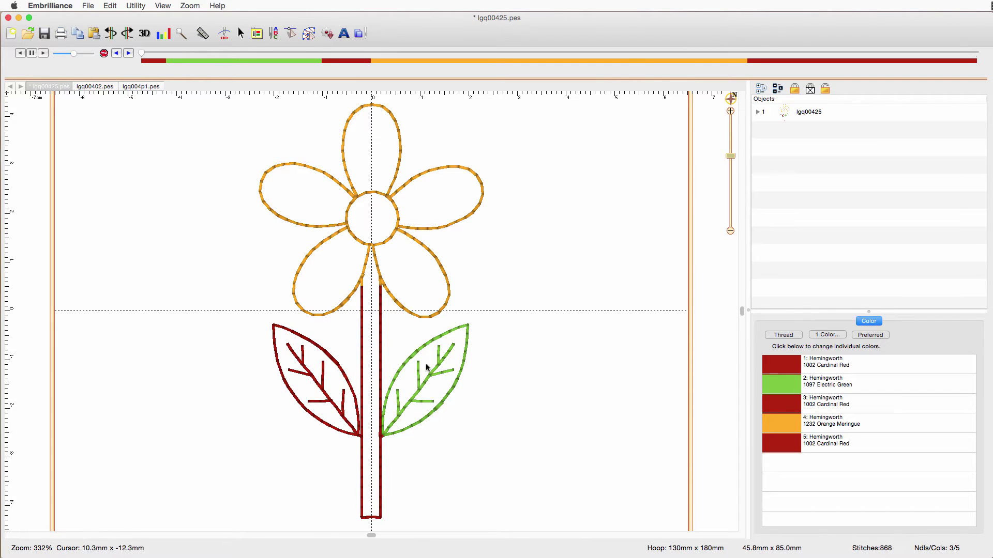
Delete the three Cardinal Red blocks: the short stem piece, the stem and the left leaf
left_click(758, 114)
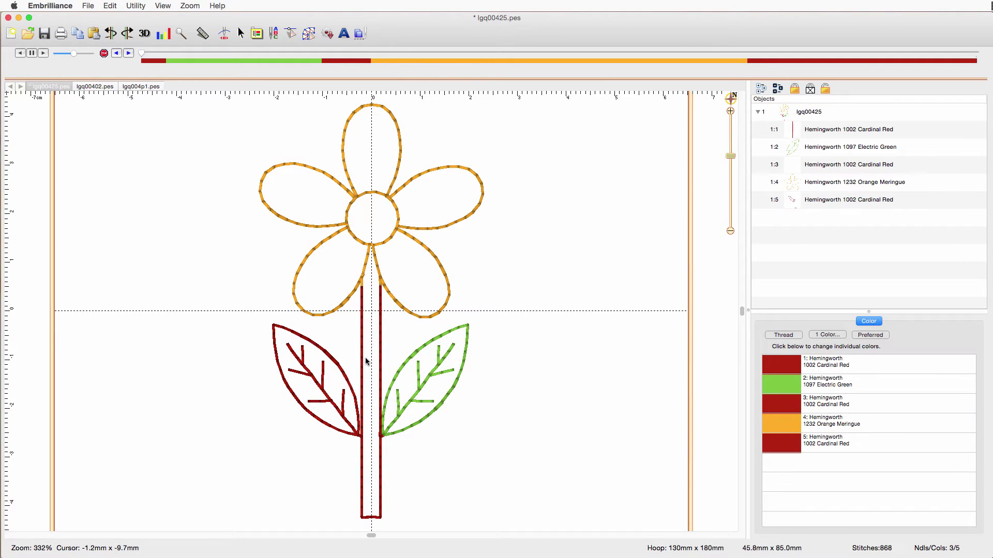
left_click(826, 131)
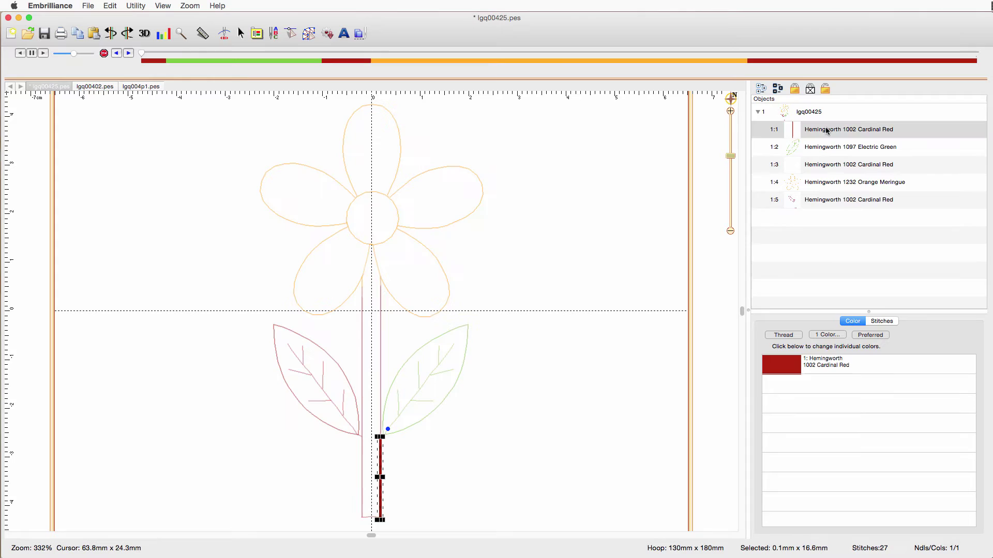
key("Delete")
left_click(833, 148)
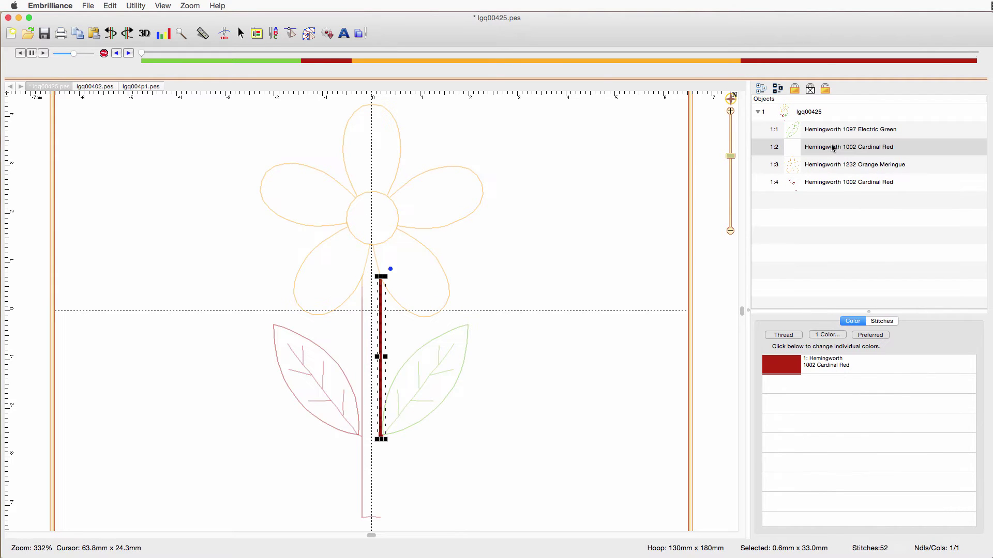
key("Delete")
left_click(832, 165)
key("Delete")
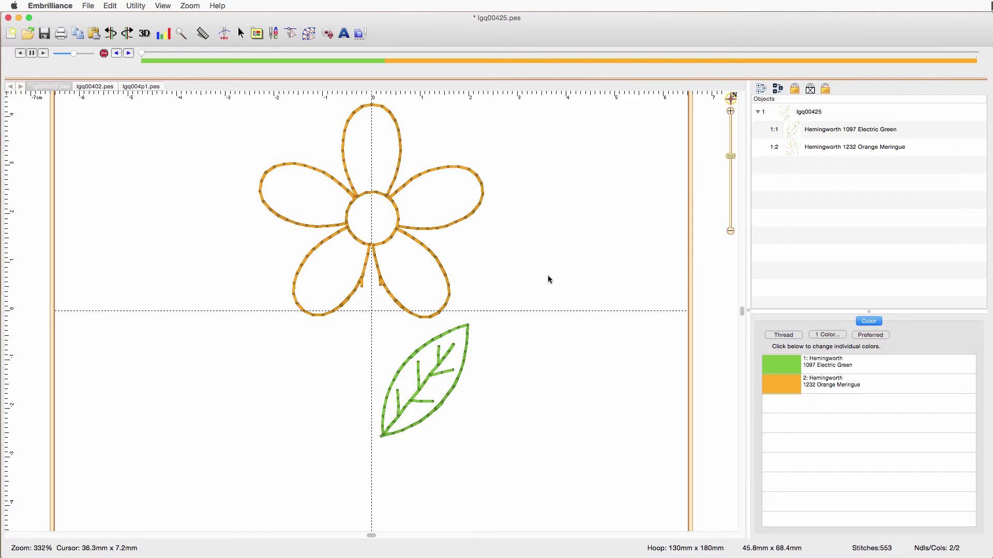
left_click(448, 334)
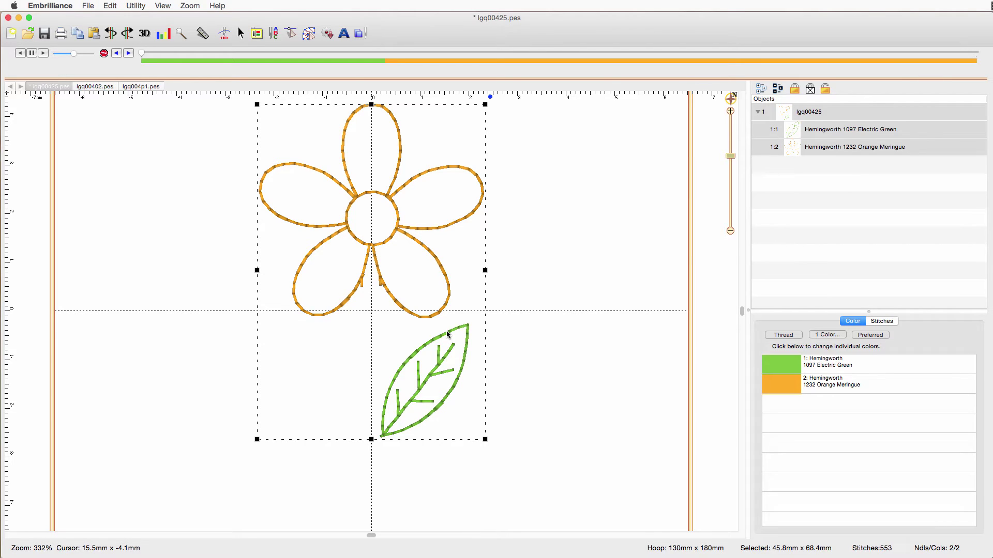
left_click(553, 317)
left_click(461, 363)
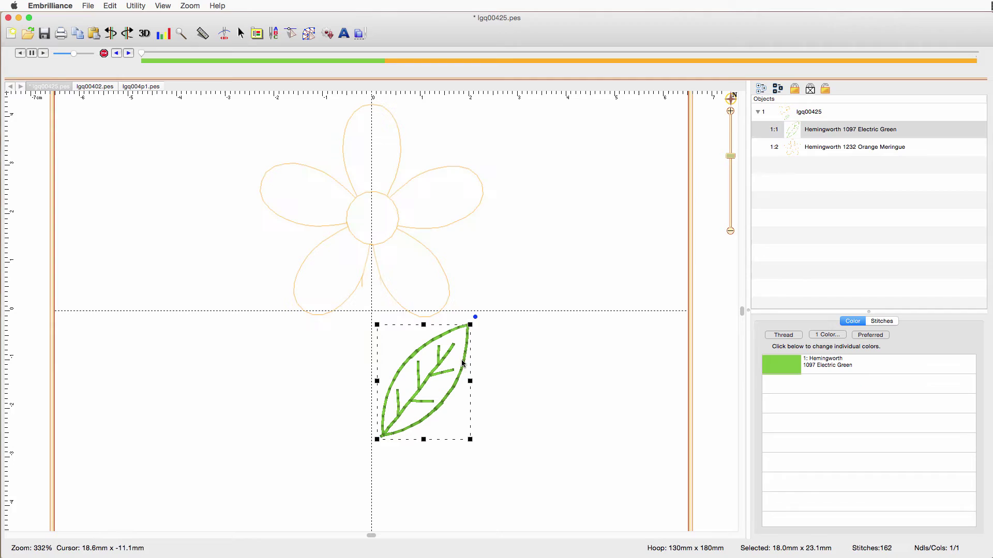
left_click(435, 309)
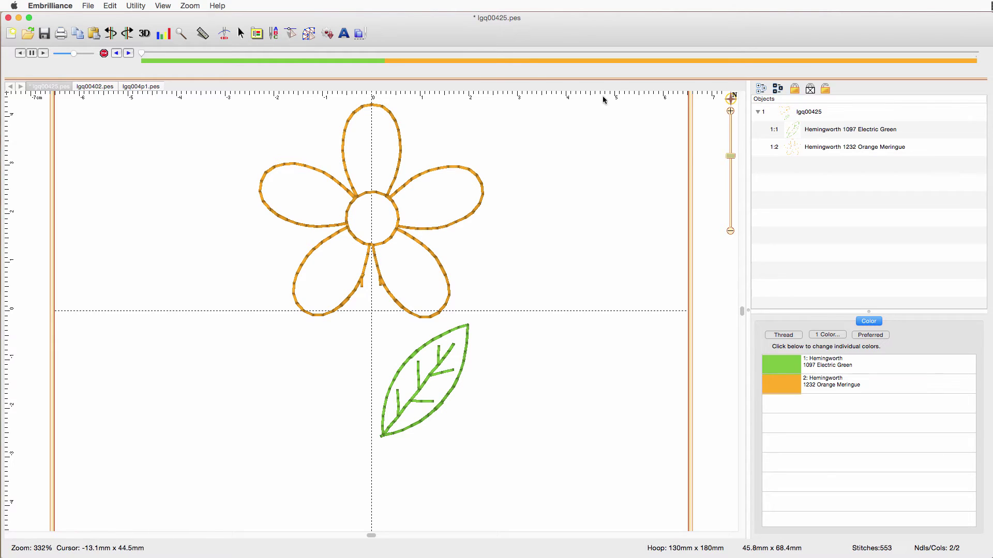
left_click_drag(730, 157, 731, 132)
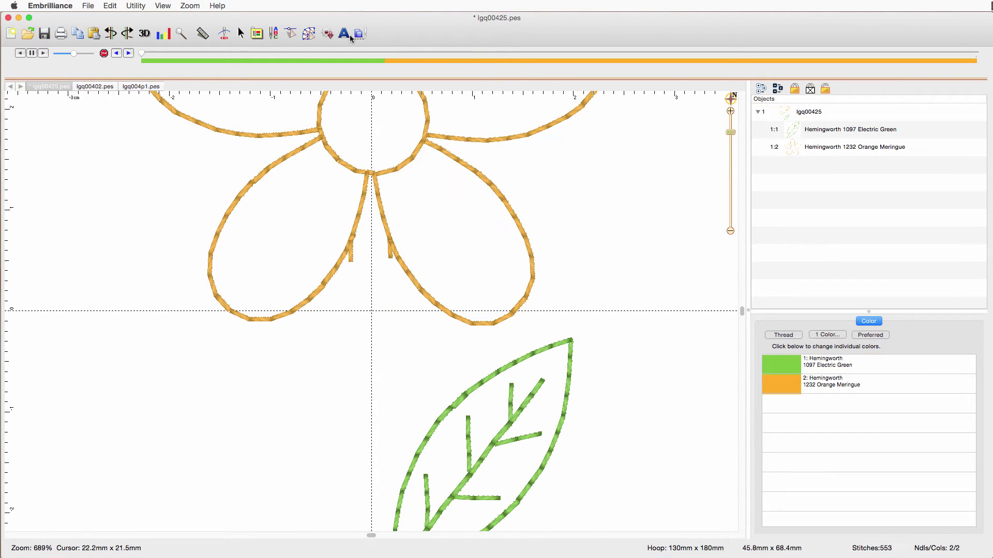
In Stitch Edit, delete the stray stitches on the lower right and left petals
left_click(292, 35)
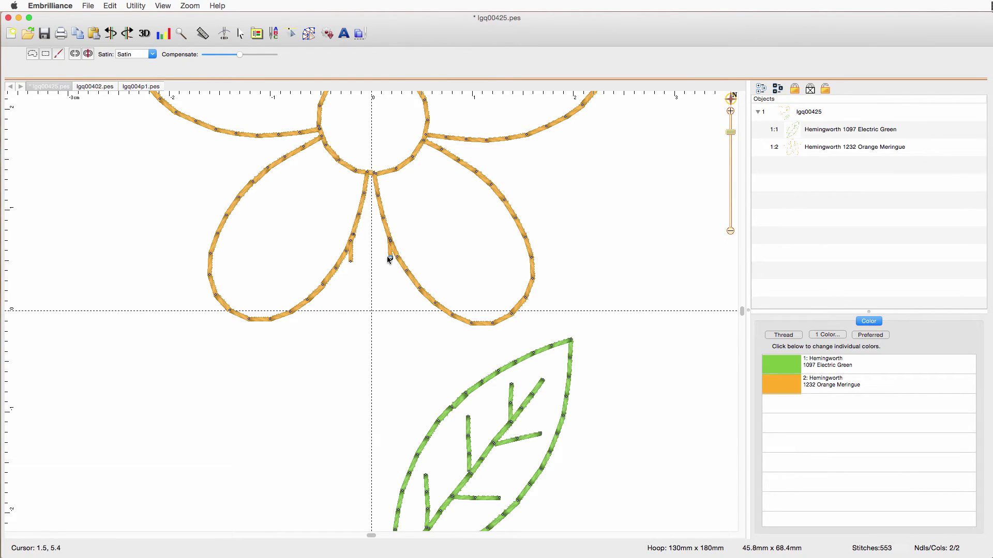
mouse_move(387, 262)
key("BackSpace")
mouse_move(351, 263)
key("BackSpace")
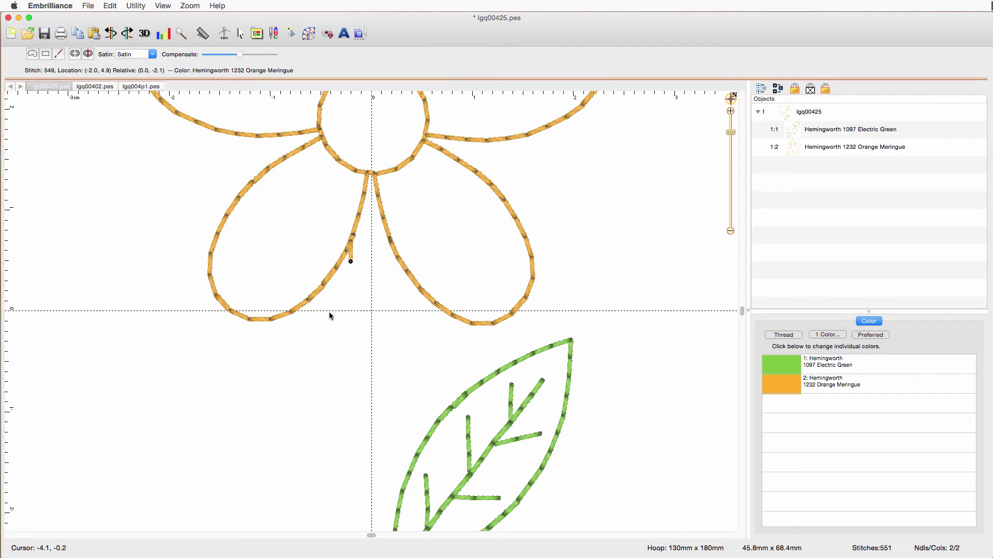
key("BackSpace")
Delete the spur stitch at the leaf's bottom tip
scroll(399, 469, "down", 4)
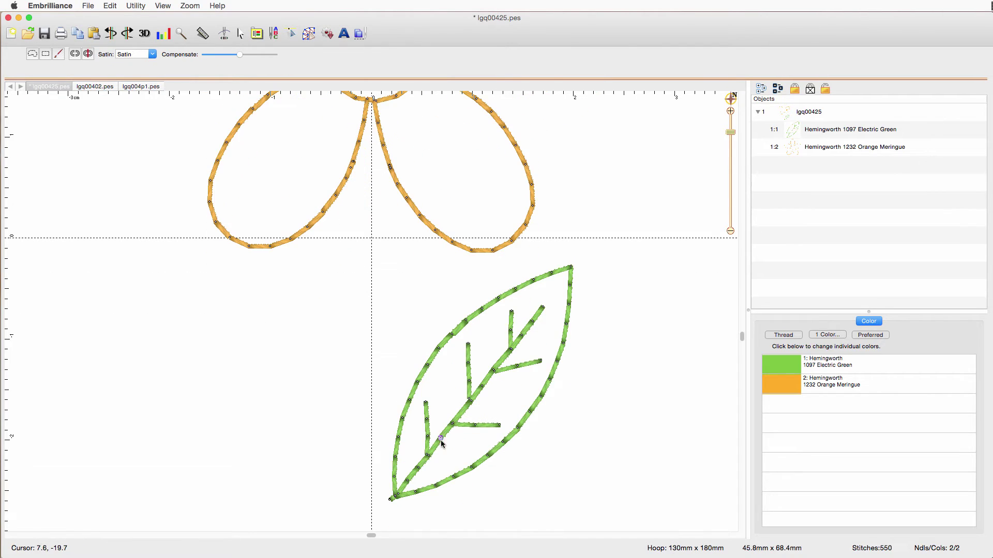
mouse_move(393, 489)
key("BackSpace")
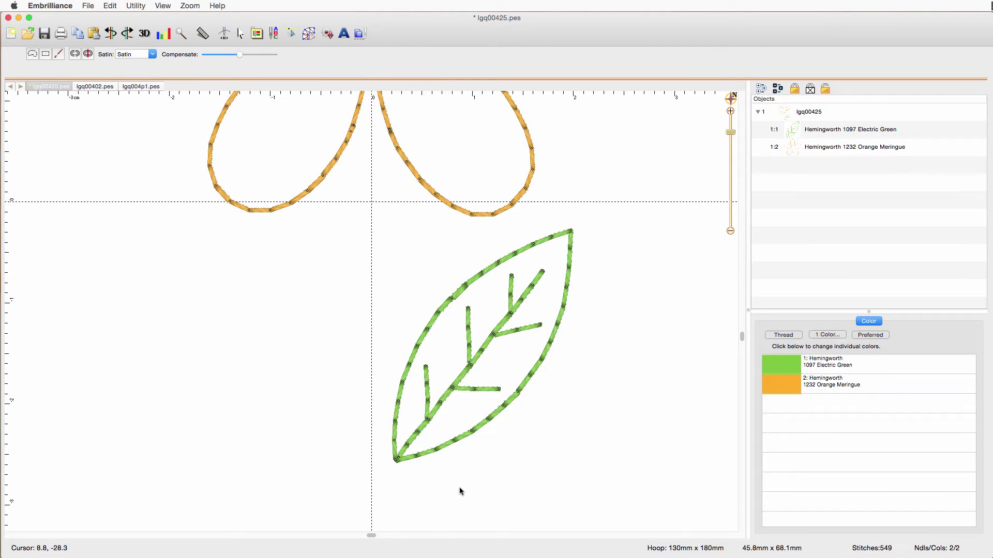
left_click_drag(731, 135, 731, 147)
left_click_drag(743, 336, 744, 301)
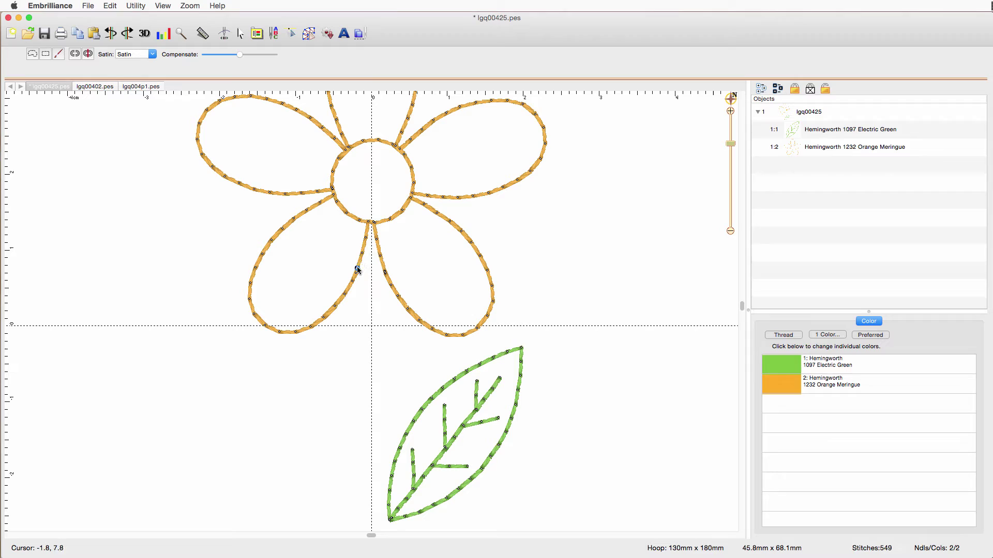
Apply Ensure Tie Before to stitch 547 on the lower left petal, giving 551 stitches
left_click(359, 270)
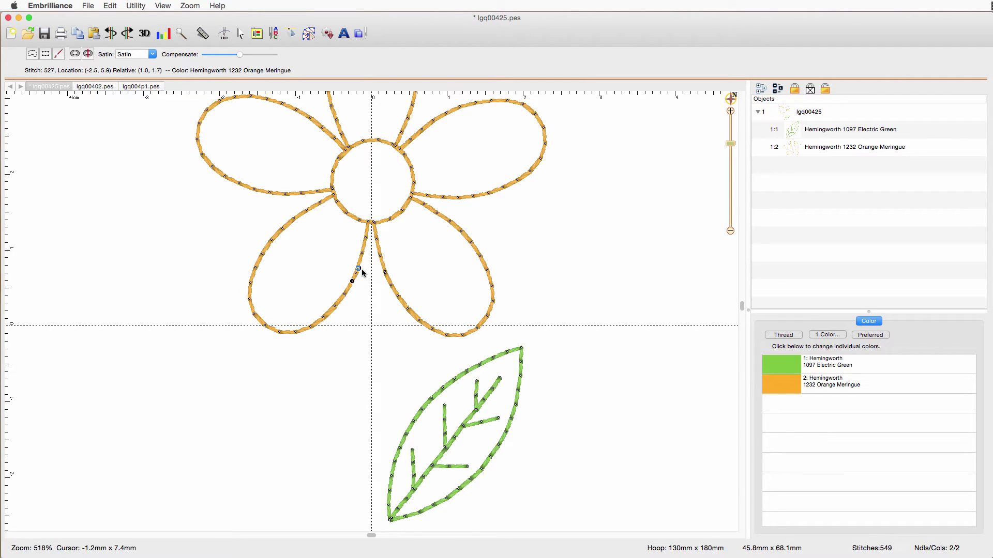
key("Left")
key("Left")
key("Left")
key("Right")
key("Right")
key("Right")
key("Right")
key("Right")
key("Right")
key("Right")
key("Right")
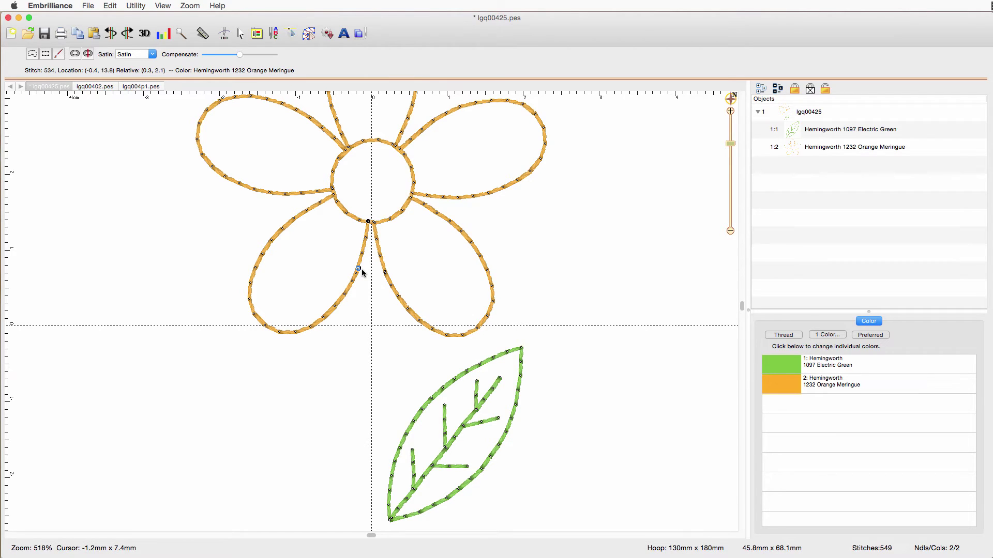
key("Right")
key("Right")
key("Right")
key("Right")
key("Right")
key("Right")
key("Right")
key("Right")
key("Right")
key("Right")
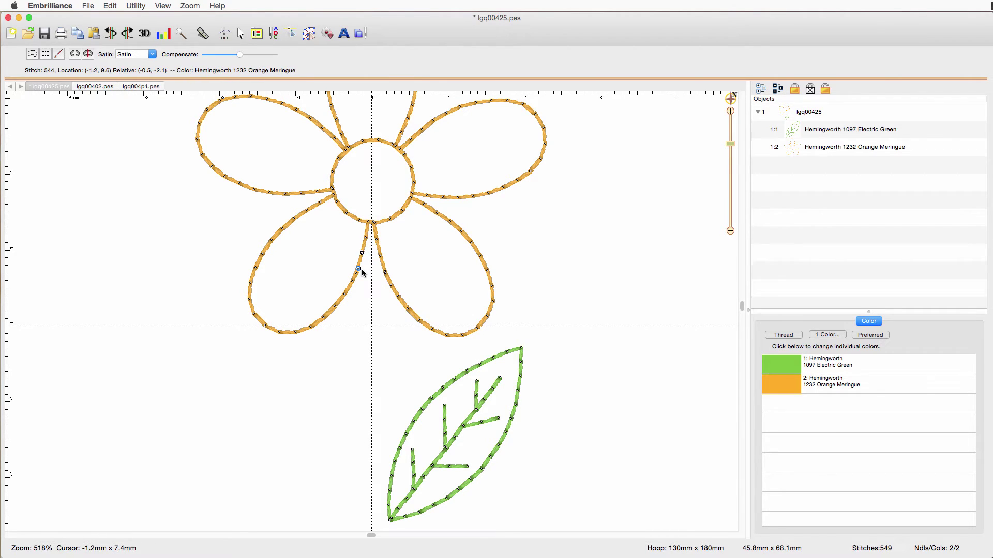
key("Right")
key("Right")
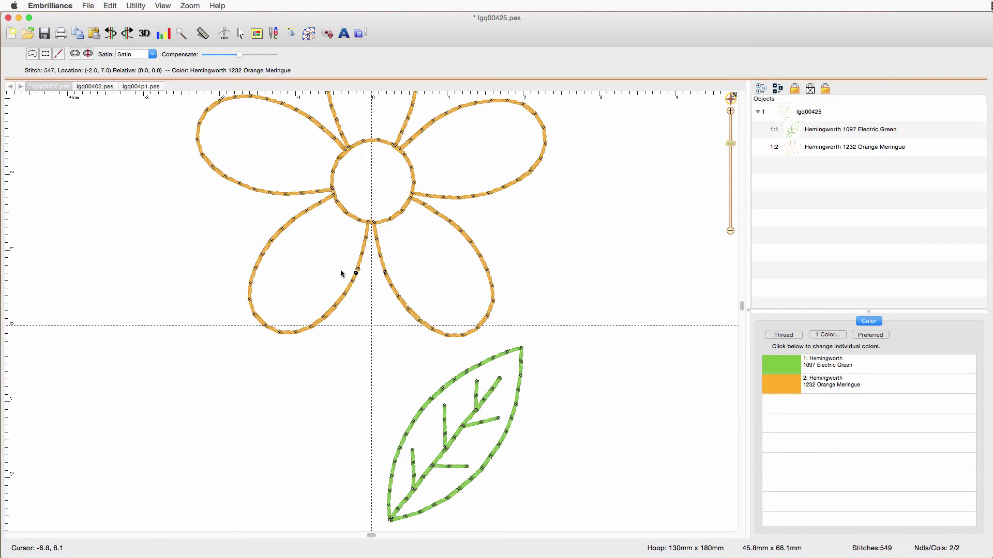
right_click(356, 279)
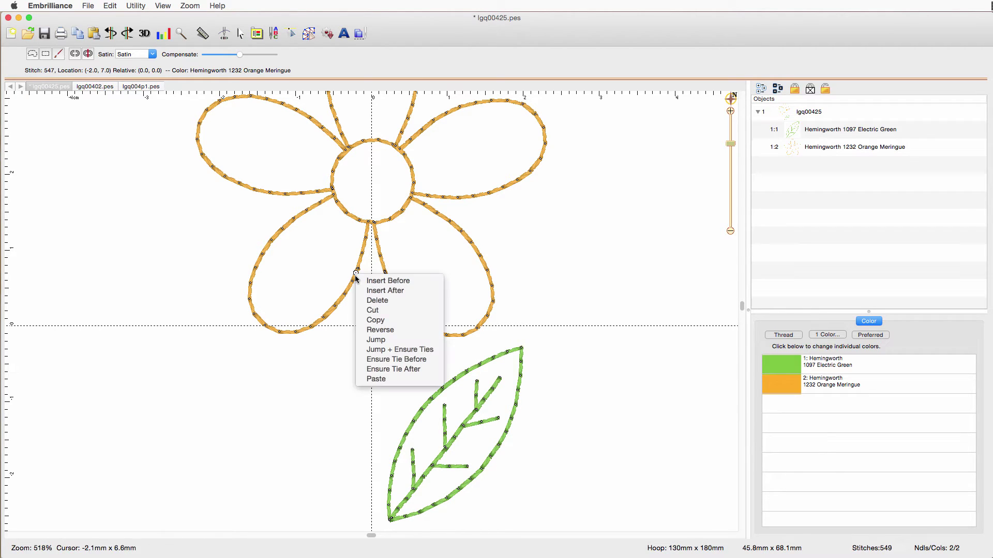
left_click(406, 360)
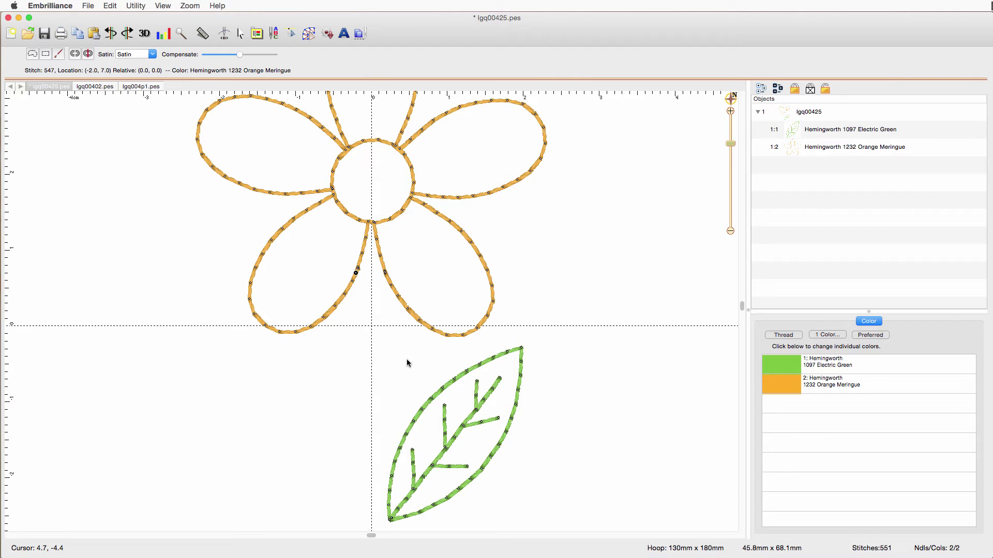
Apply Ensure Tie After to stitch 160 on the lower right petal, giving 553 stitches
left_click(391, 285)
key("Left")
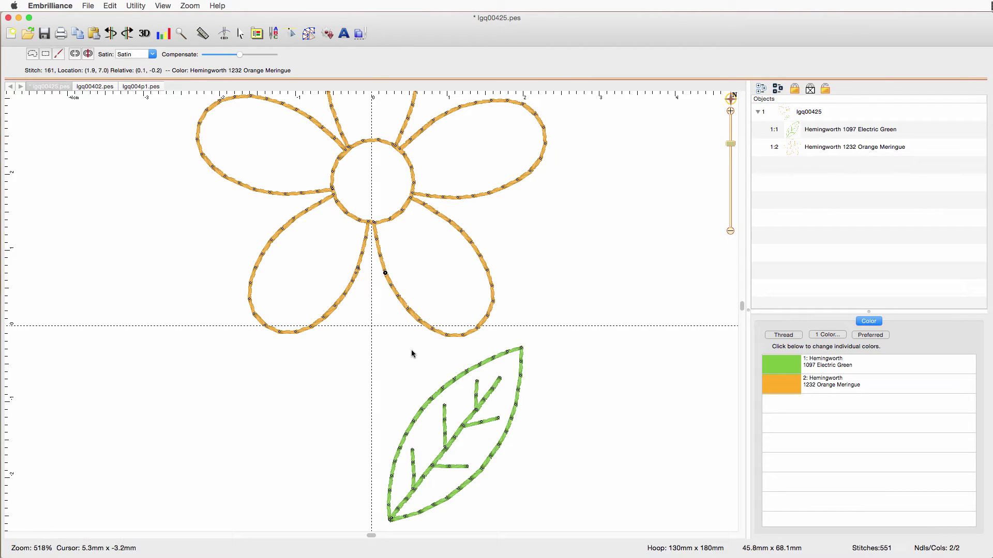
key("Left")
key("Left")
key("Left")
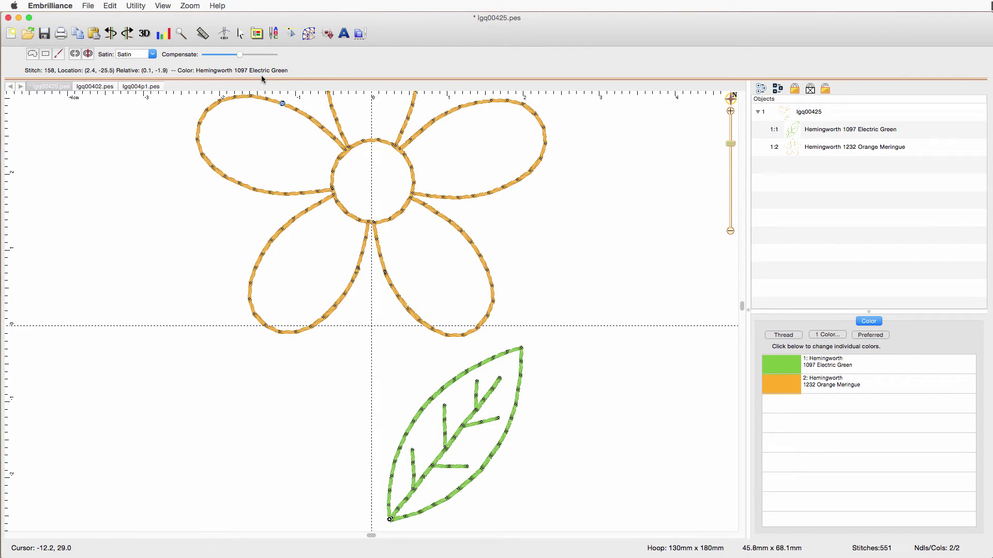
key("Right")
key("Right")
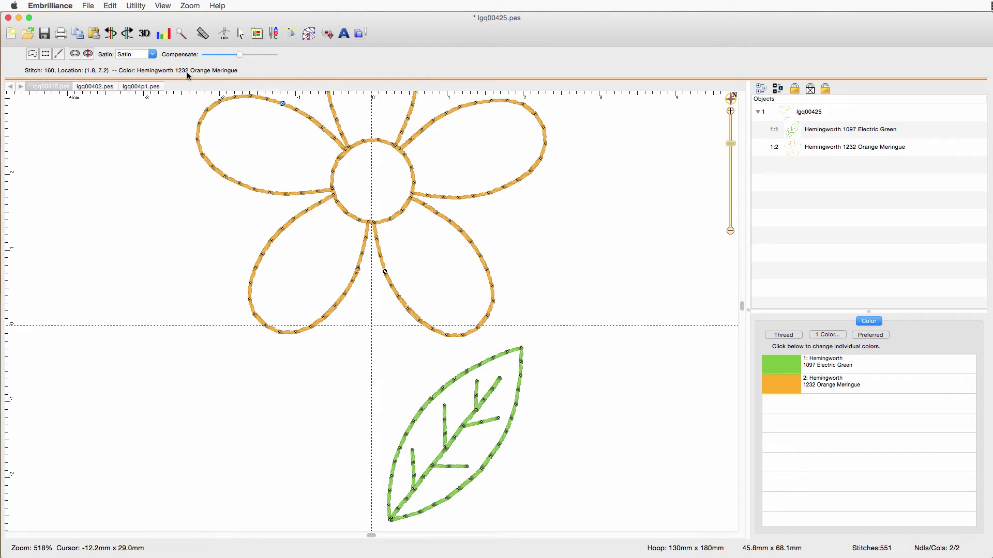
right_click(384, 272)
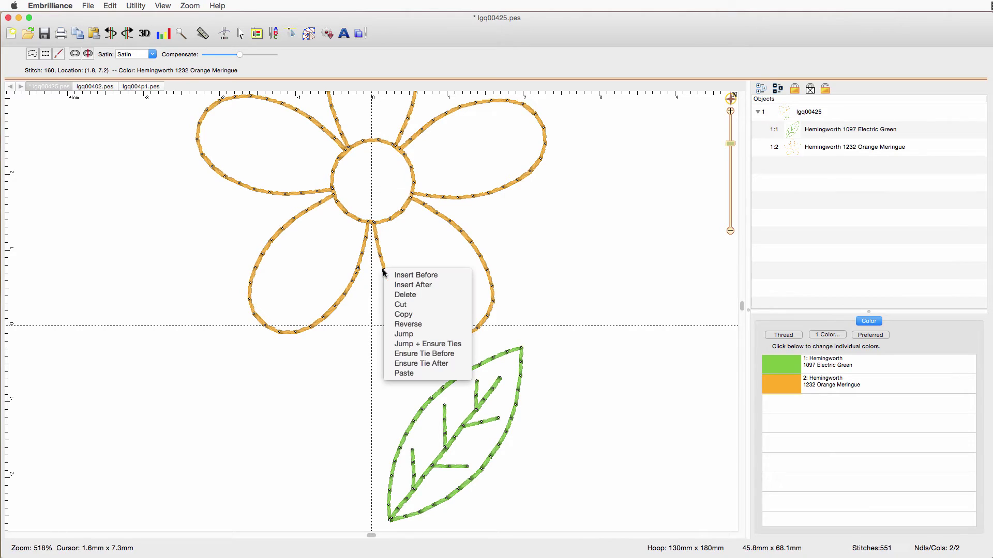
left_click(400, 364)
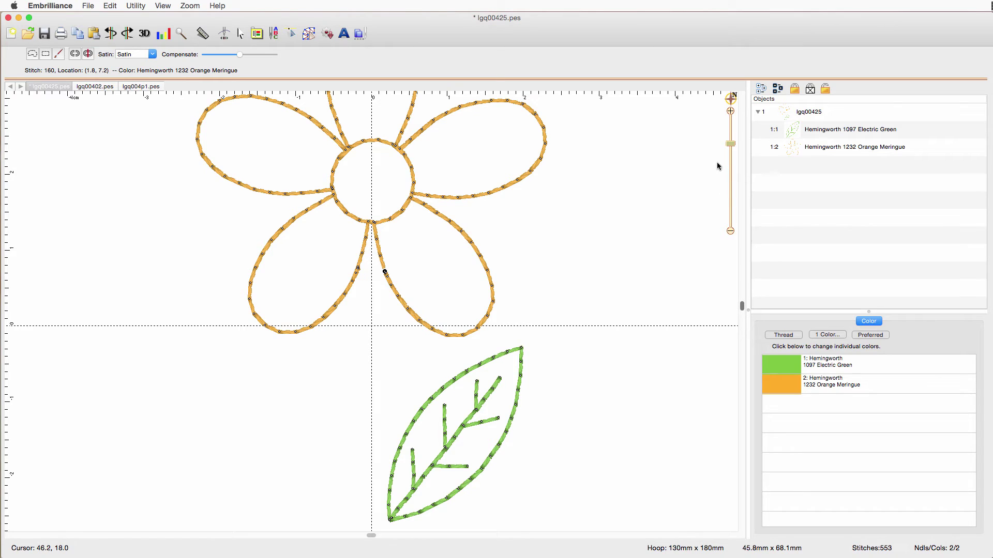
mouse_move(730, 145)
left_mouse_down()
mouse_move(730, 161)
mouse_move(730, 152)
left_mouse_up()
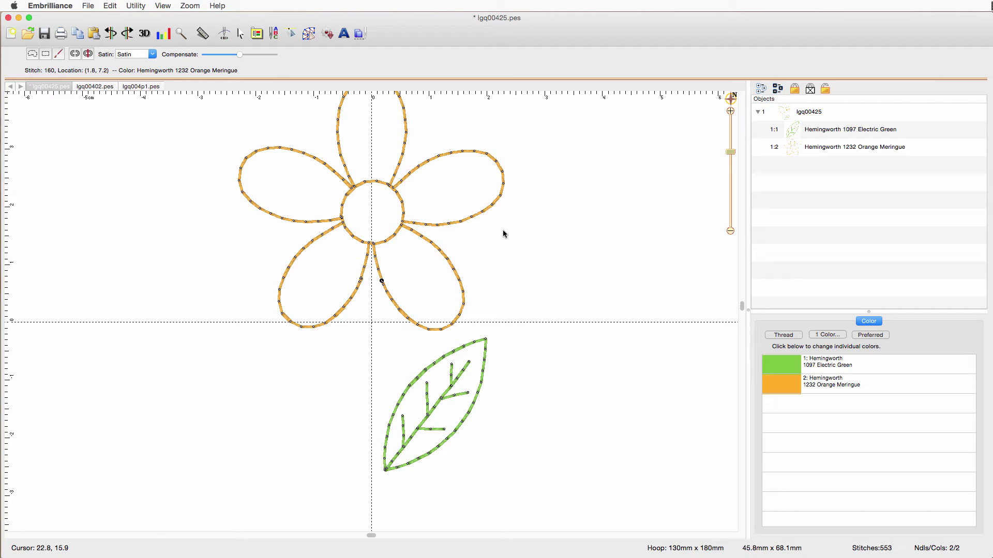
Select the green leaf and rotate it to -31.25°
left_click(240, 34)
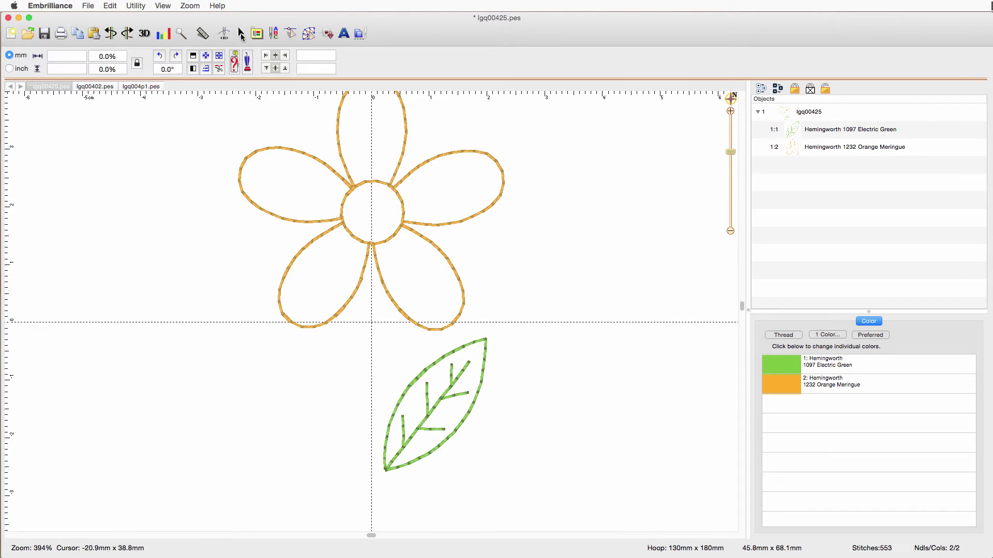
left_click(414, 465)
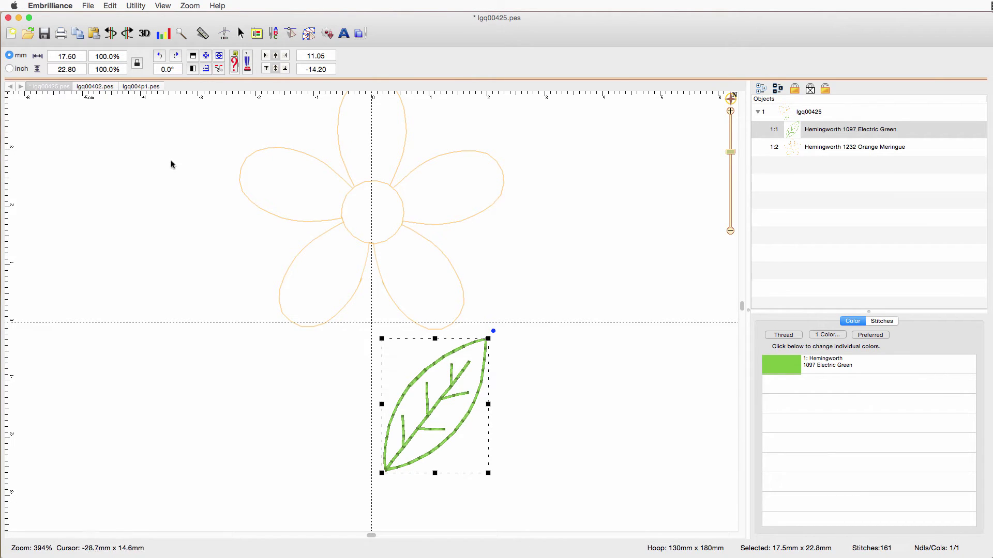
left_click(156, 74)
type("-31.25")
key("Return")
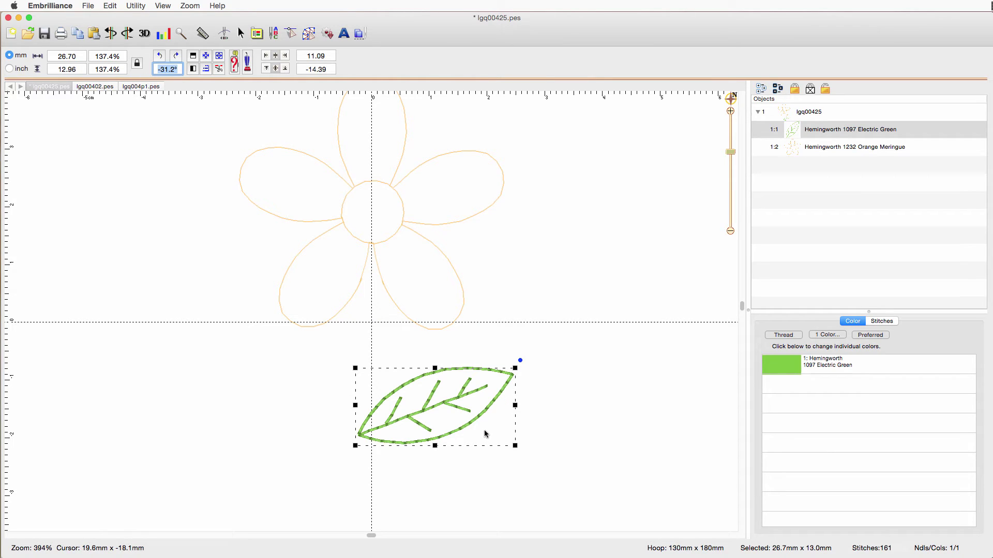
Duplicate the leaf and place the copy left of the stem, pointing left
key("super+c")
key("super+v")
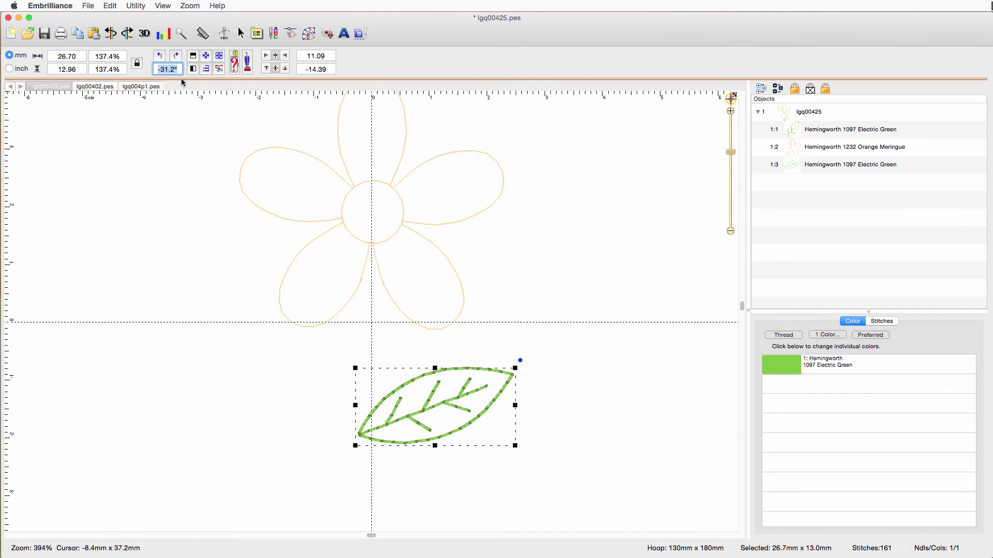
left_click_drag(373, 370, 208, 370)
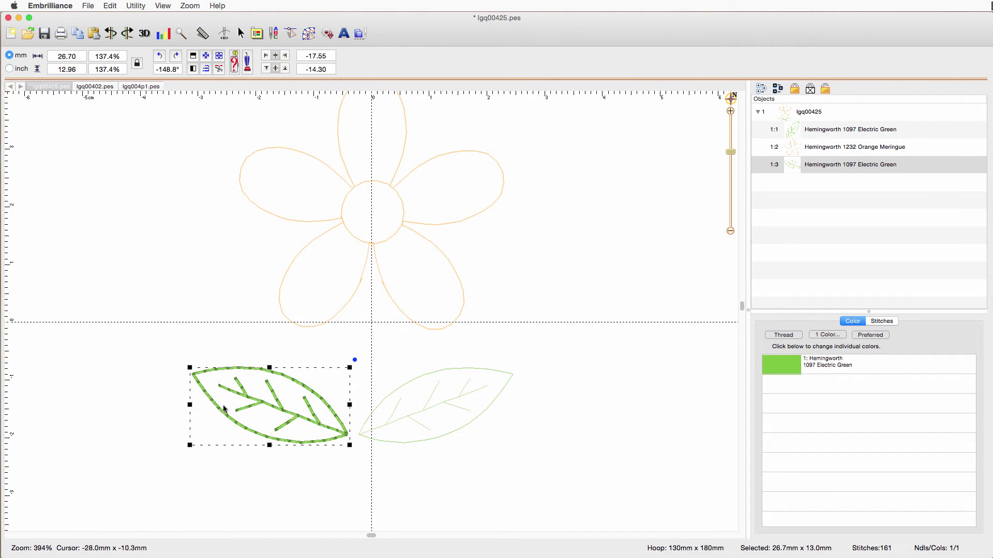
Add an Ensure Tie After at the leaf's first stitch
left_click(377, 442)
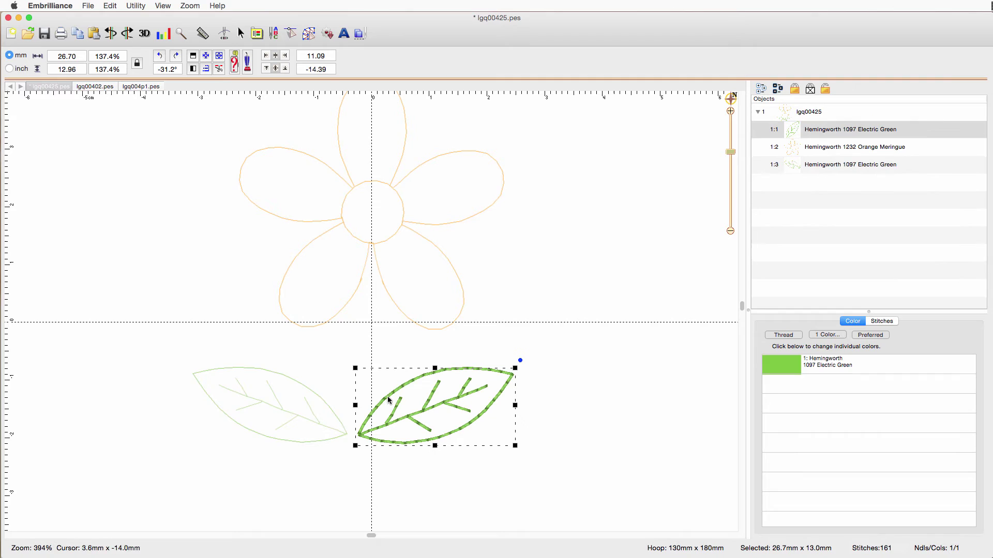
left_click(292, 33)
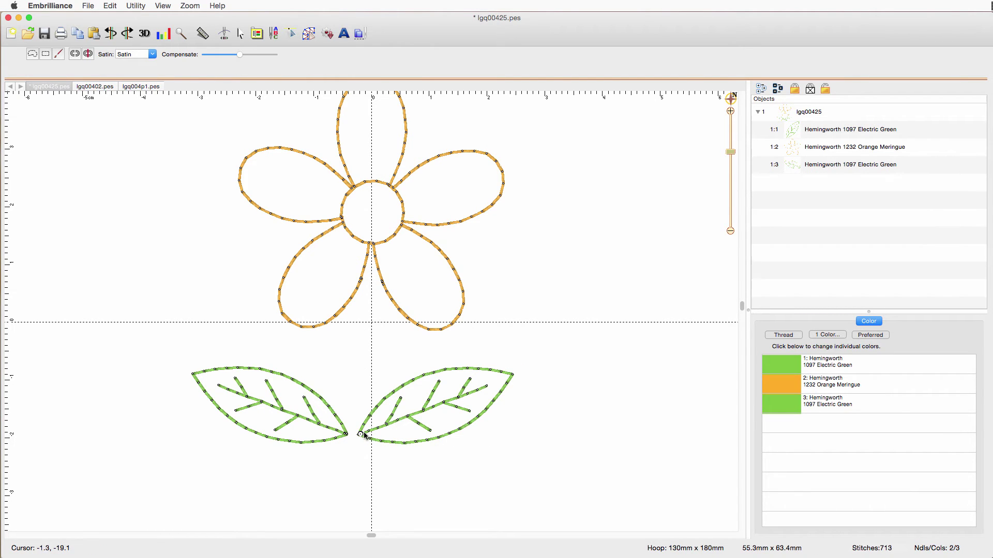
left_click(365, 434)
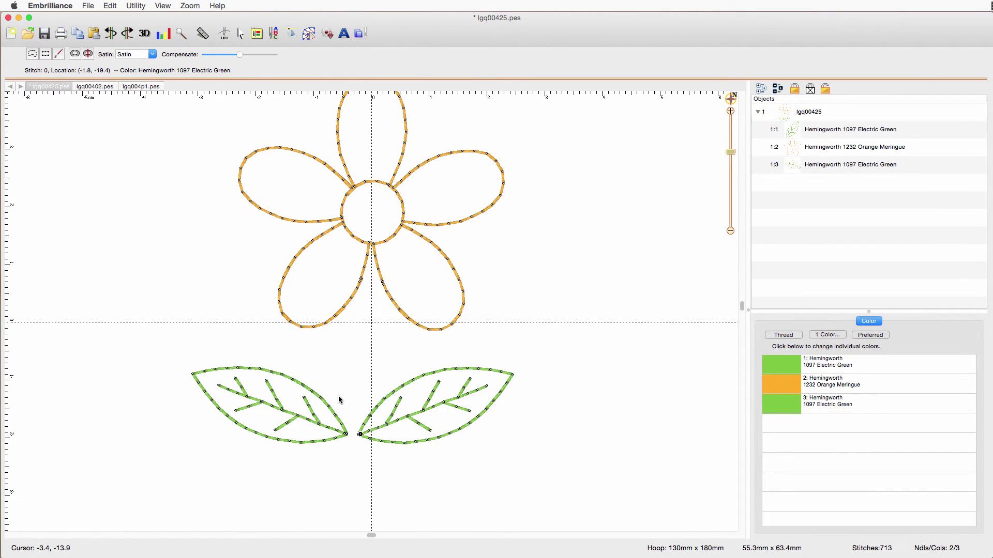
right_click(358, 433)
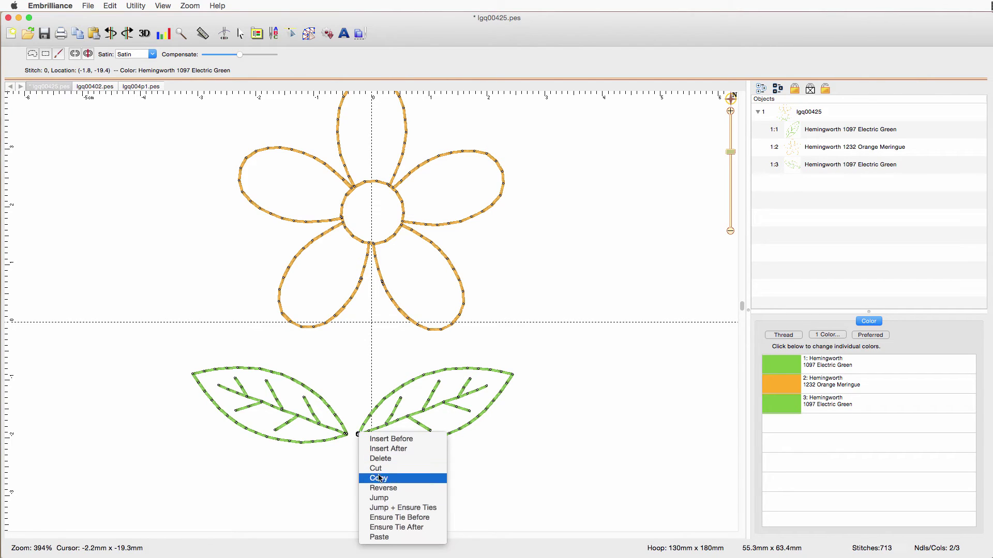
left_click(401, 528)
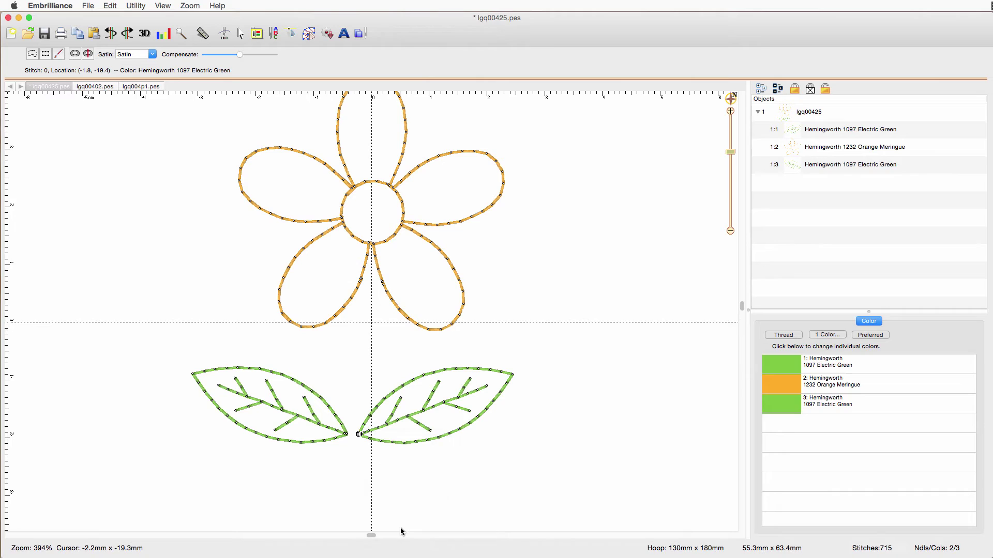
Step to the left leaf's last stitch and add an Ensure Tie Before there
left_click(336, 439)
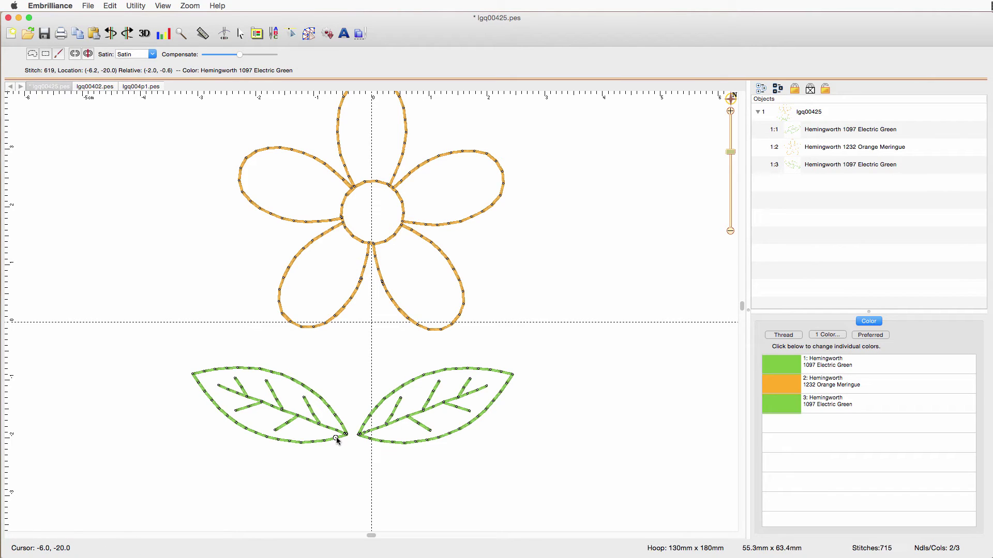
key("Right")
key("Right")
key("Right")
key("Right")
key("Right")
left_click(342, 425)
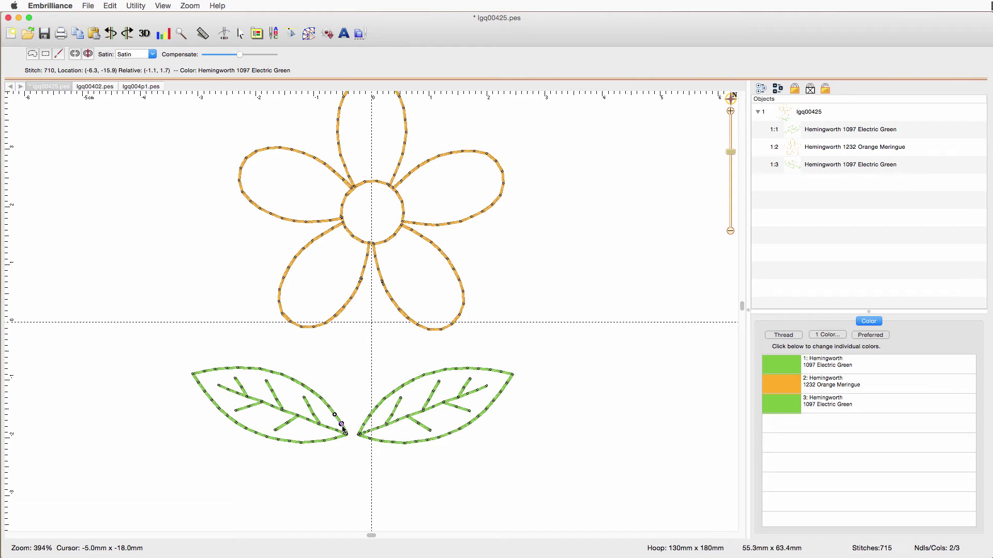
key("Right")
key("Right")
key("Right")
key("Right")
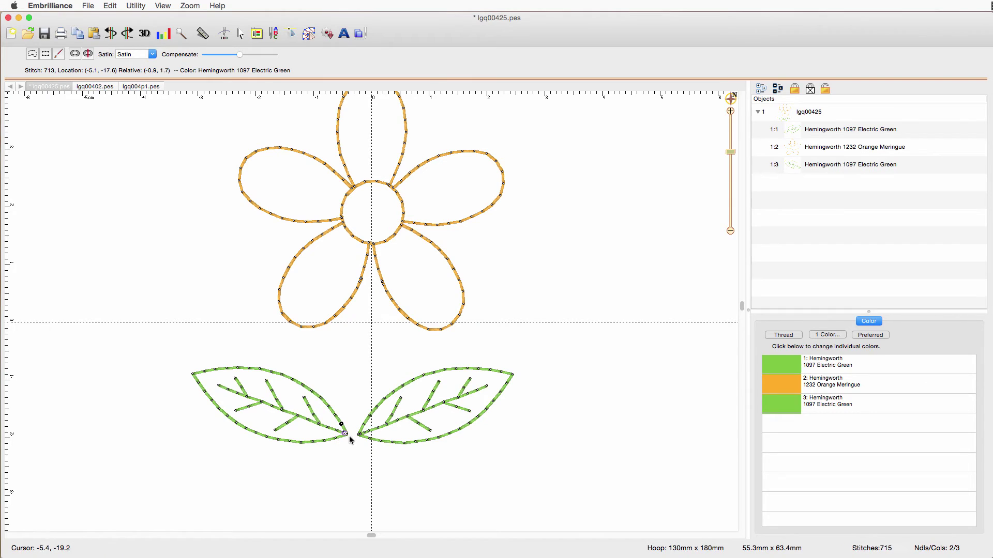
right_click(347, 435)
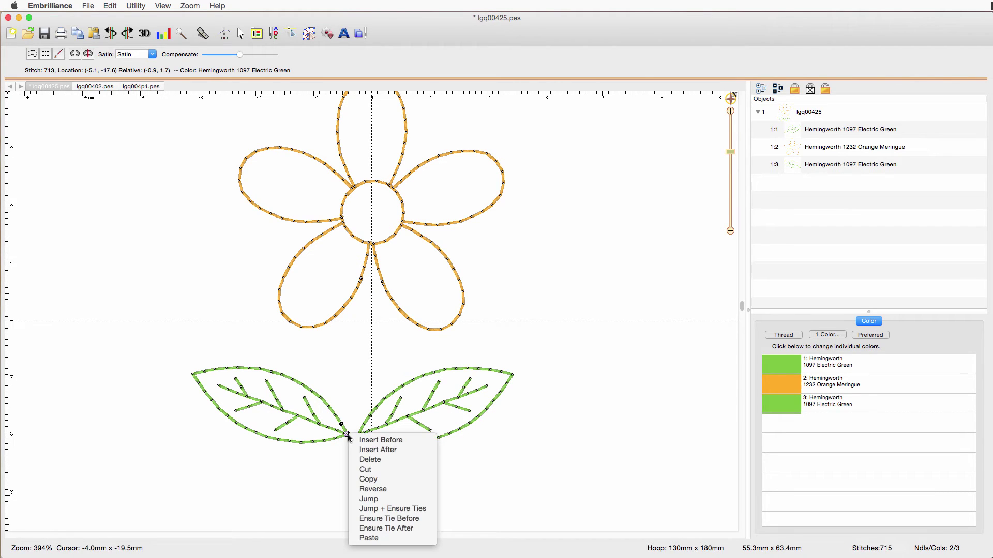
left_click(365, 518)
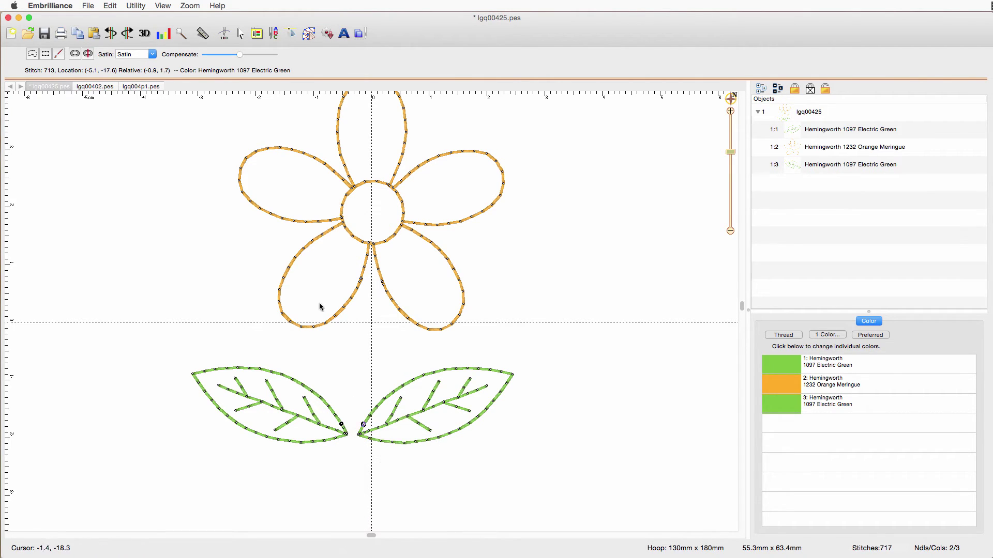
Slide the left leaf right against the other leaf and select both leaves
left_click(240, 34)
left_click(297, 421)
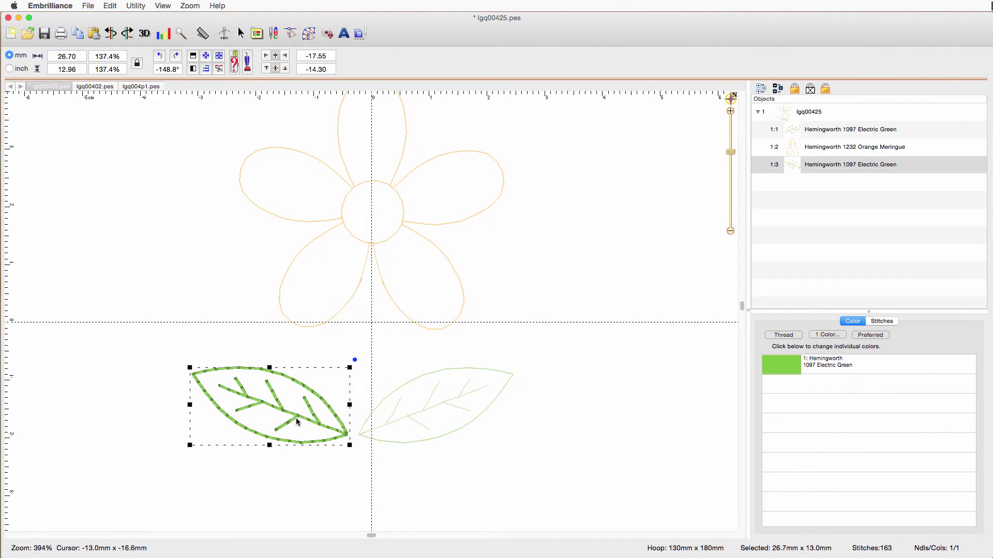
left_click_drag(296, 418, 307, 419)
left_click(542, 460)
left_click_drag(556, 480, 142, 360)
Top-align the two leaves, shift the pair up, then switch to lgq004p1.pes
left_click(206, 69)
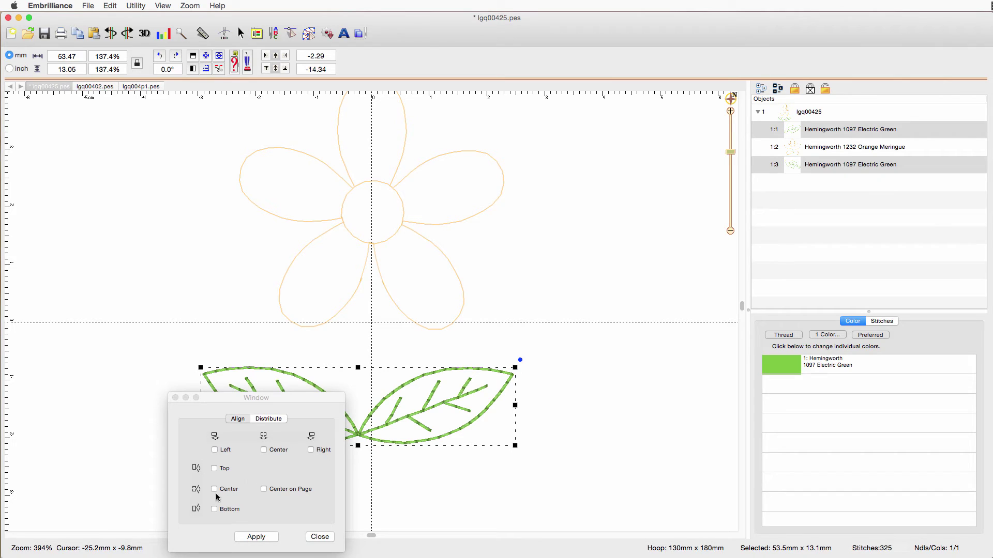
left_click(214, 469)
left_click(256, 536)
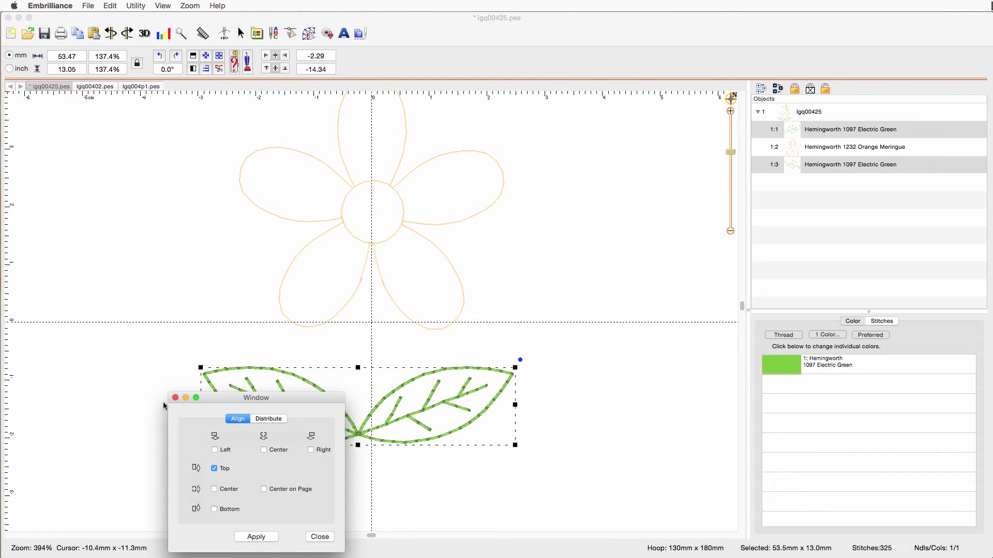
left_click(176, 398)
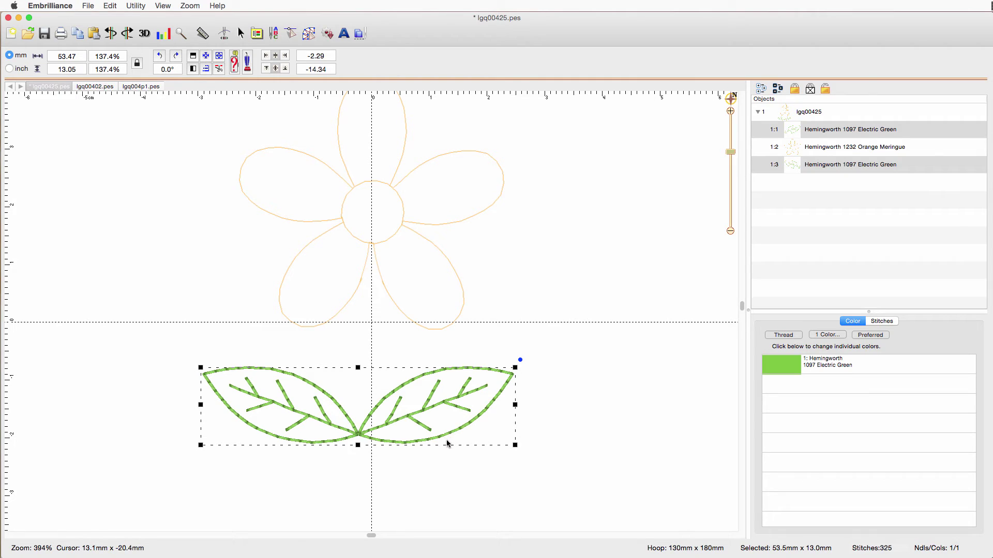
left_click_drag(447, 440, 460, 418)
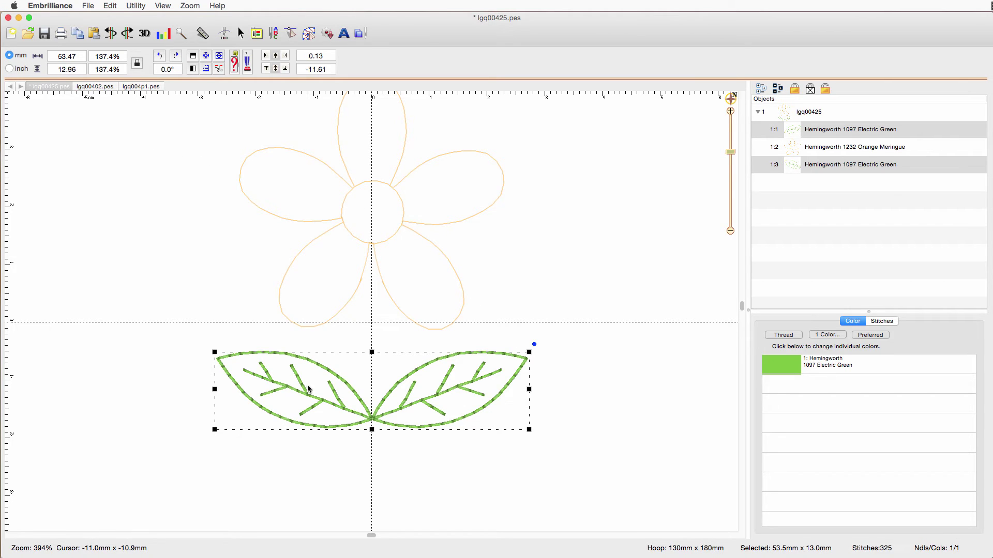
left_click(141, 86)
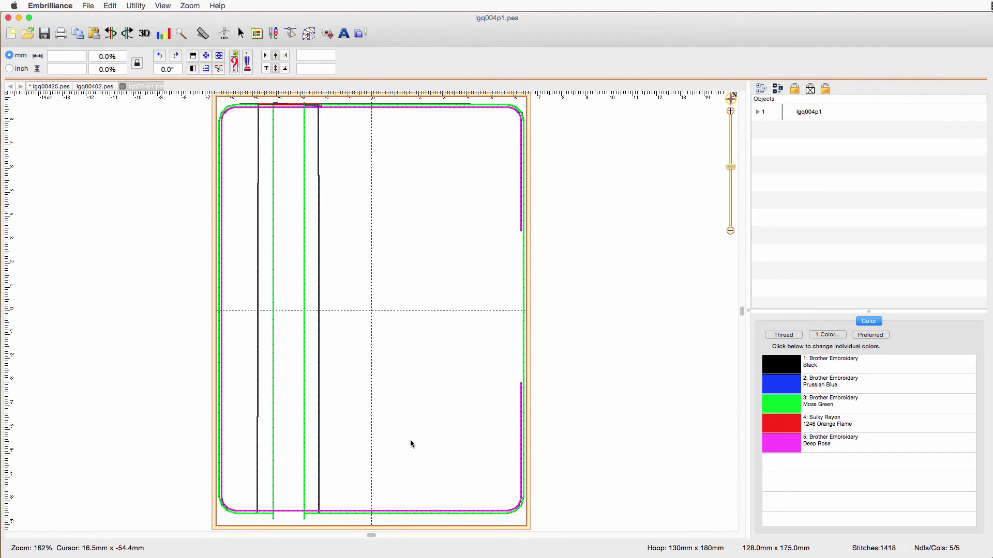
Paste the leaf pair, rotate it 90°, and place it near the bag's top
key("super+v")
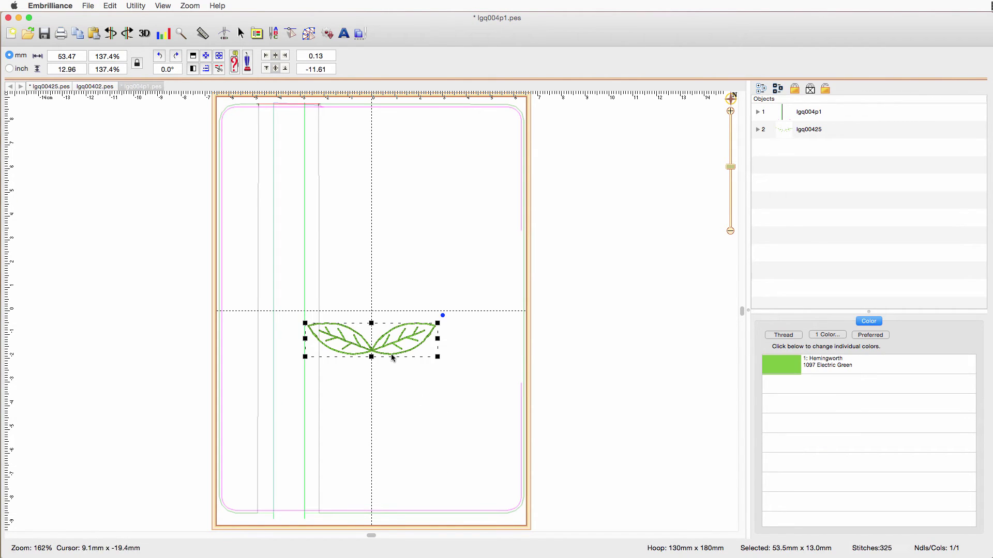
left_click(159, 56)
left_click(387, 343)
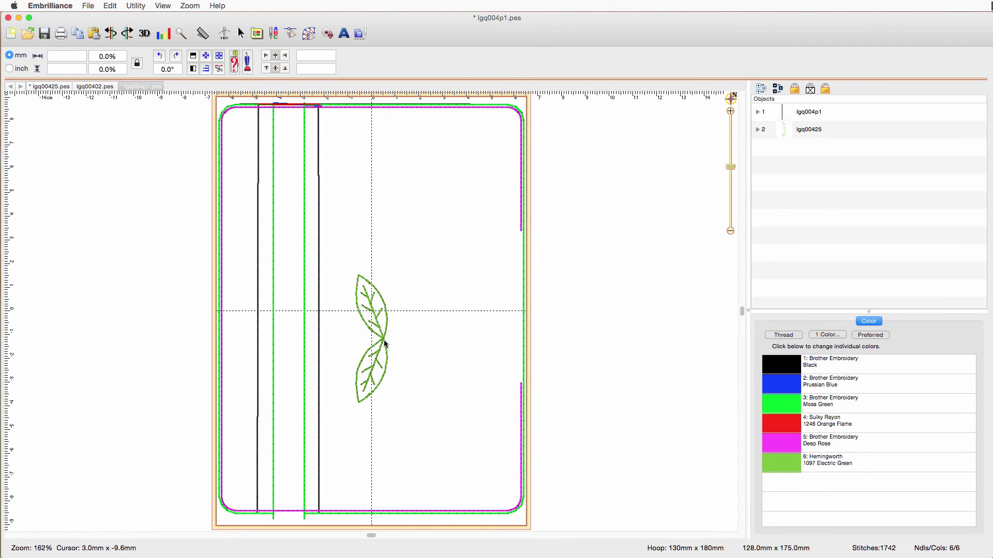
left_click(387, 344)
left_click_drag(387, 344, 362, 189)
left_click(377, 223)
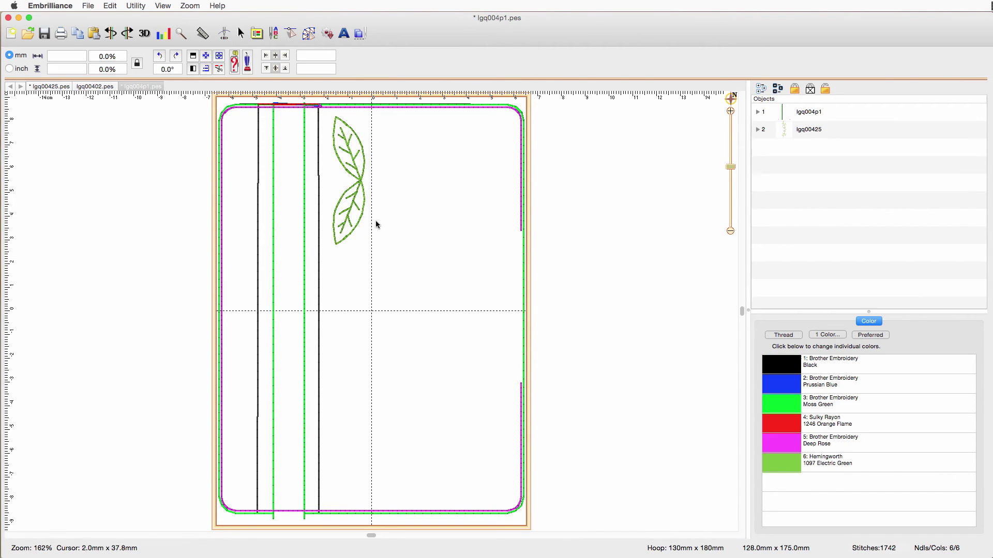
left_click(364, 206)
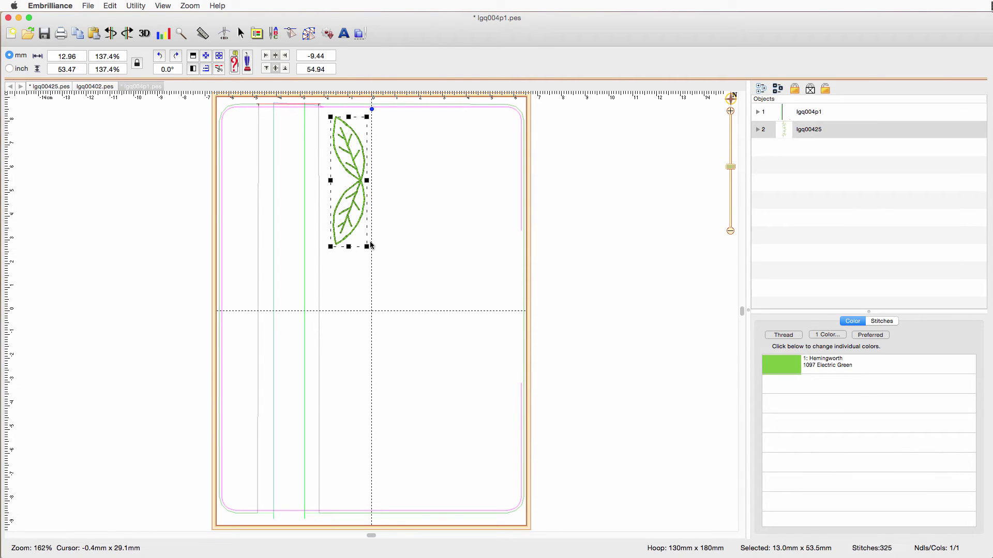
Duplicate the pair twice, stack copies downward, and shift all three right
key("super+d")
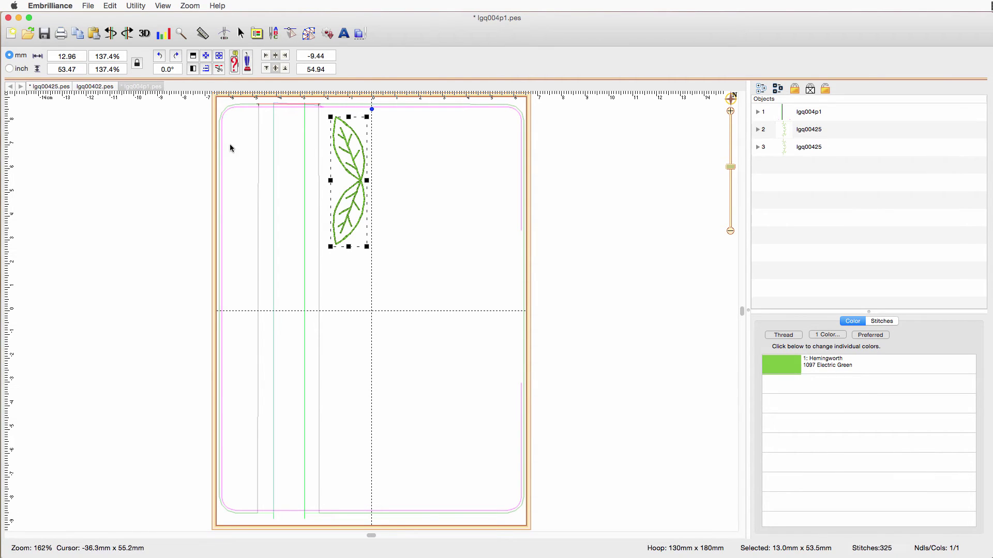
left_click(194, 57)
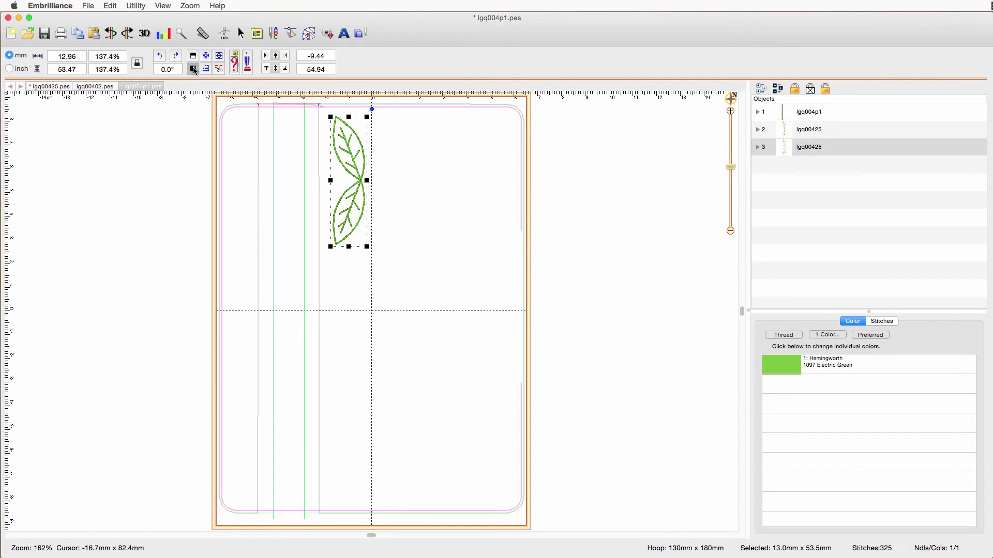
left_click_drag(337, 193, 311, 312)
left_click(354, 230)
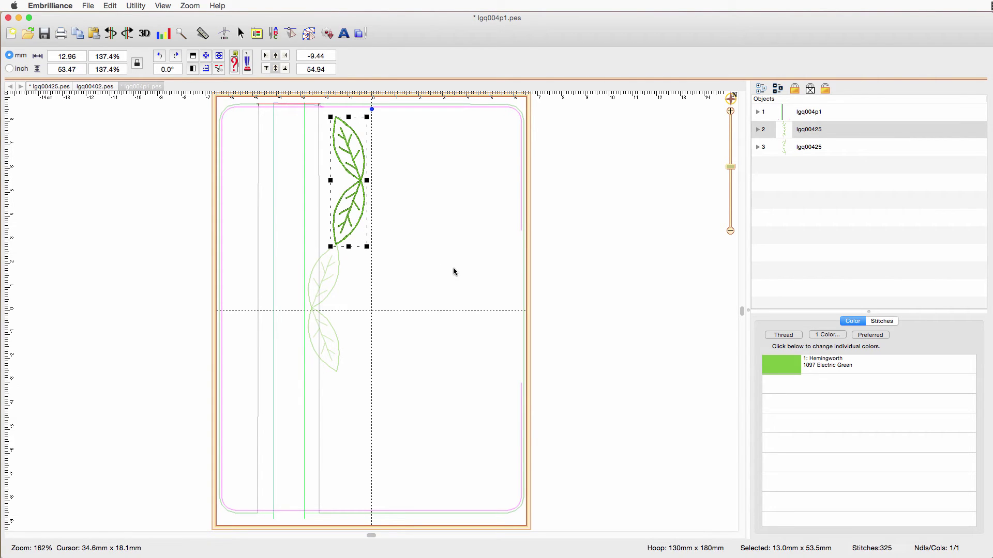
key("super+d")
left_click_drag(364, 233, 356, 475)
left_click(335, 252, "shift")
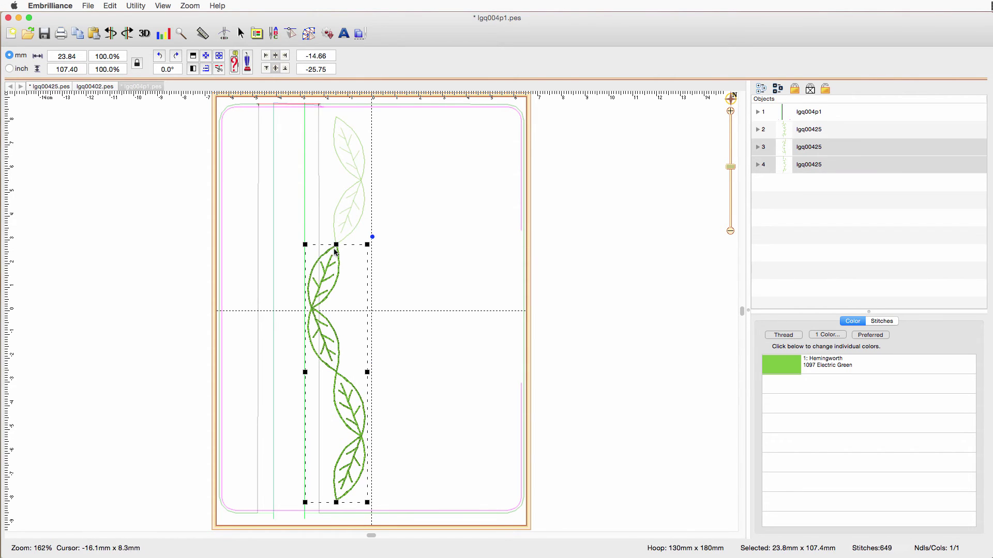
left_click(344, 228, "shift")
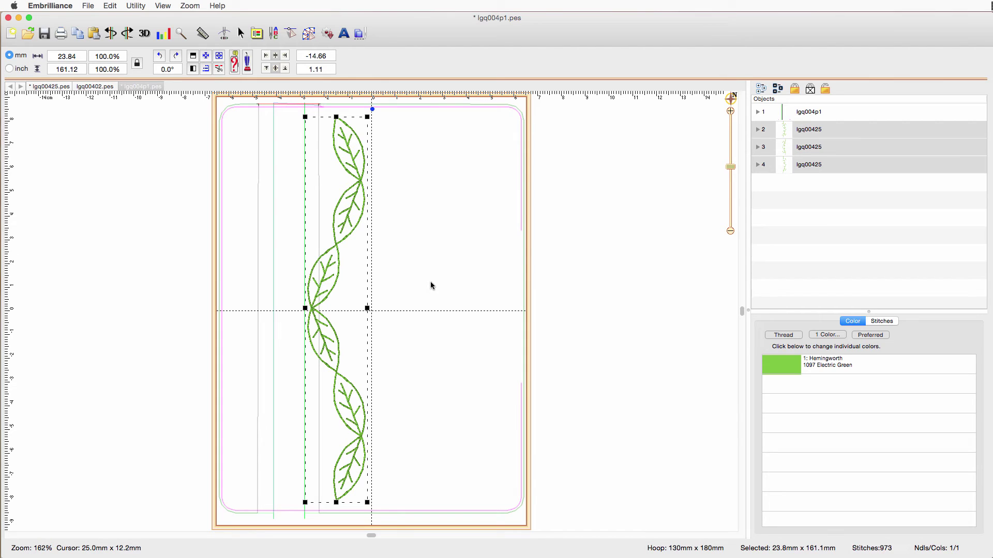
left_click_drag(328, 262, 353, 261)
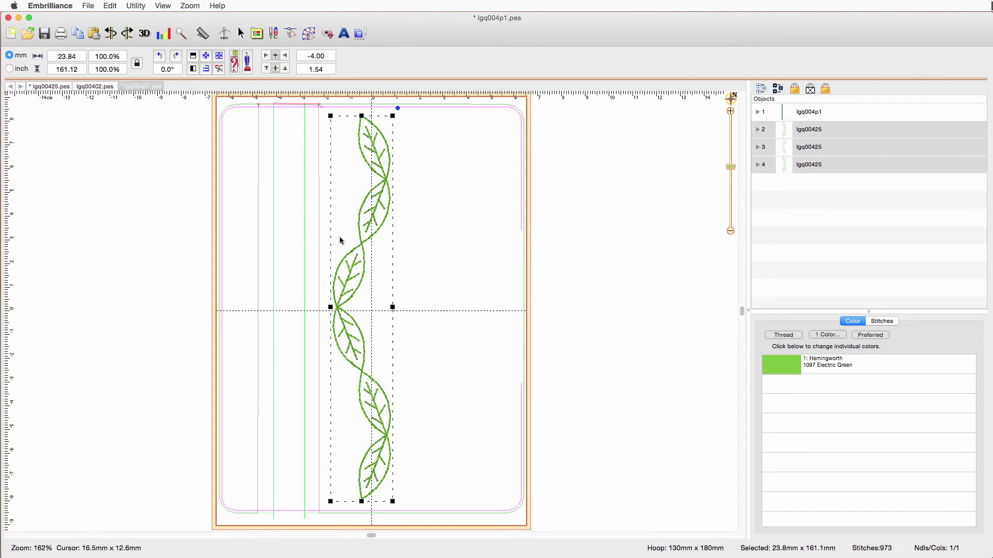
Copy the orange flower from lgq00425.pes and paste it at the bag's lower right
left_click(60, 87)
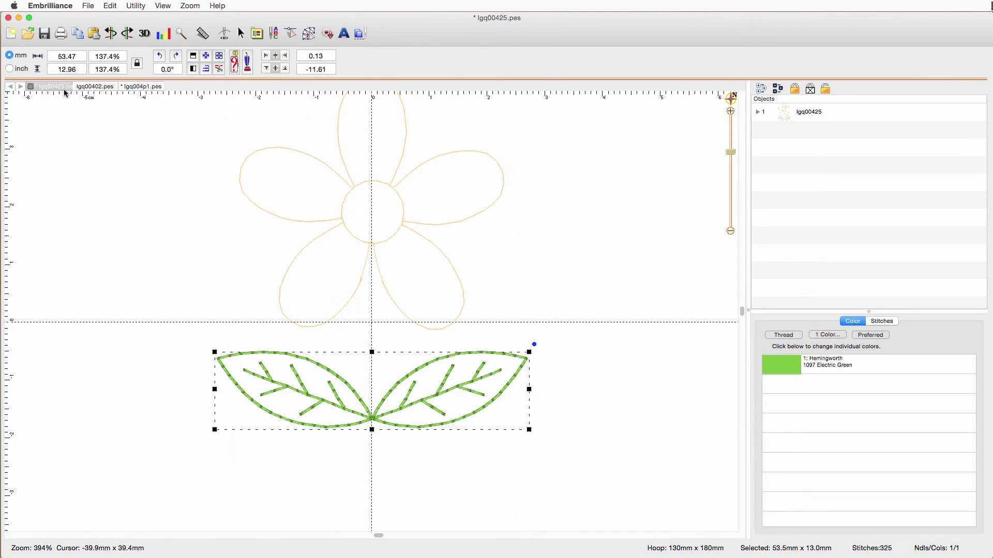
left_click(398, 231)
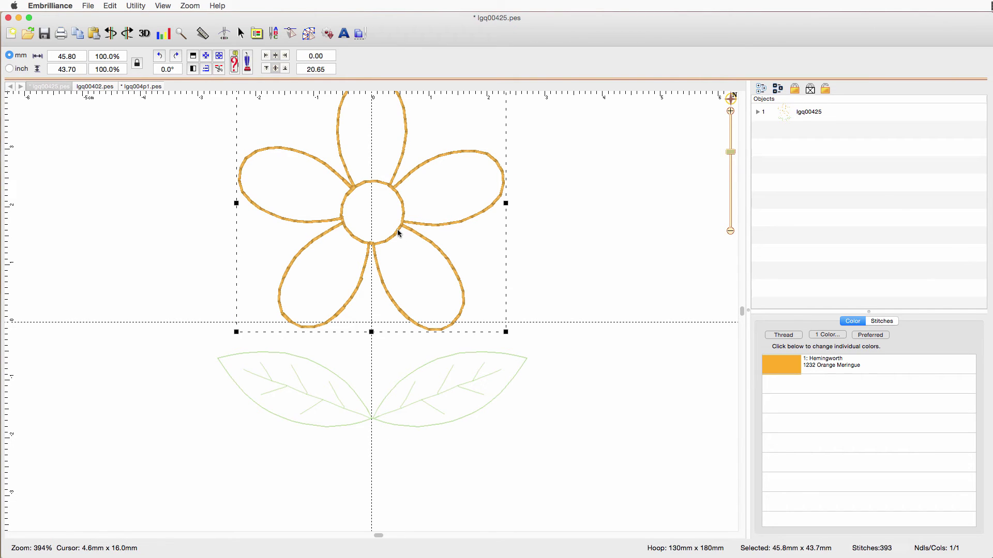
left_click(144, 86)
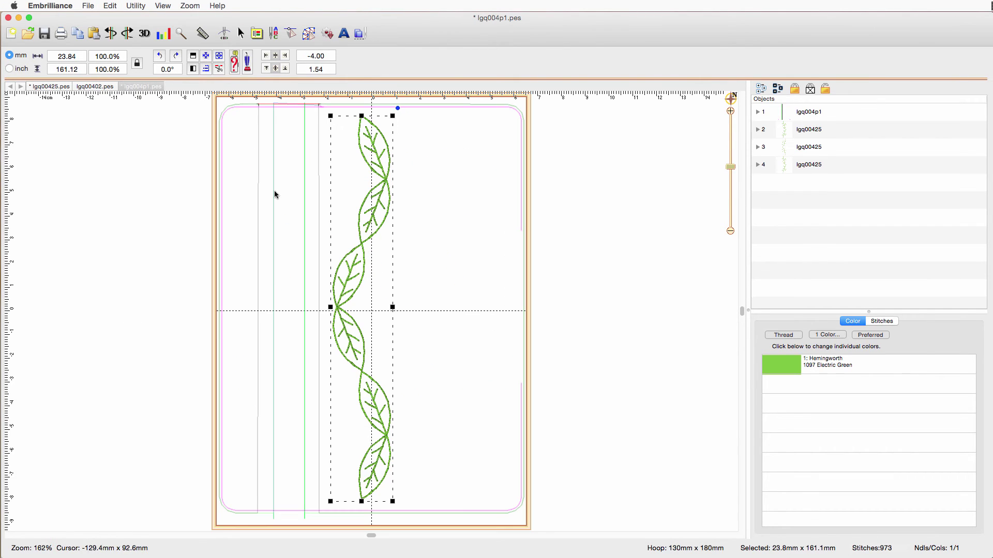
left_click(467, 391)
key("super+v")
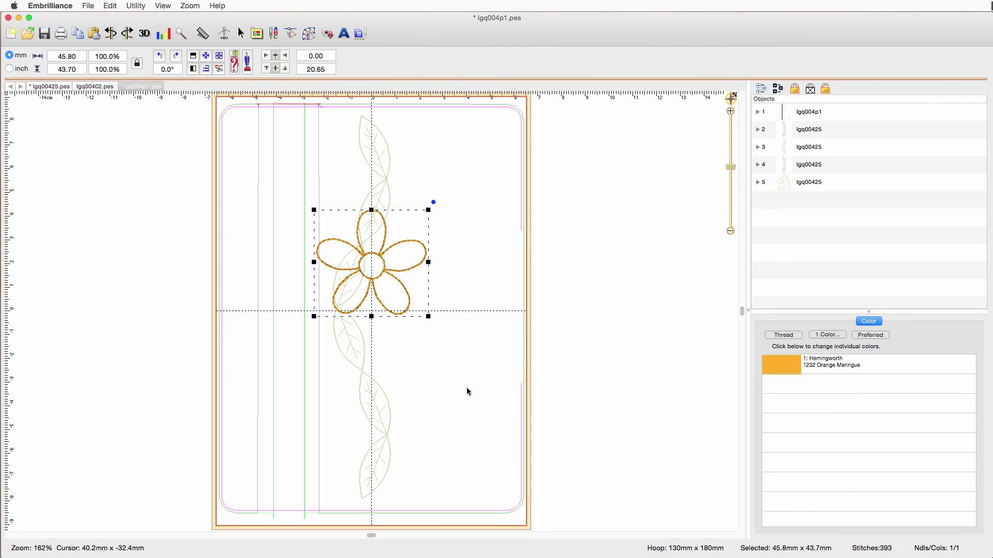
left_click_drag(377, 258, 474, 446)
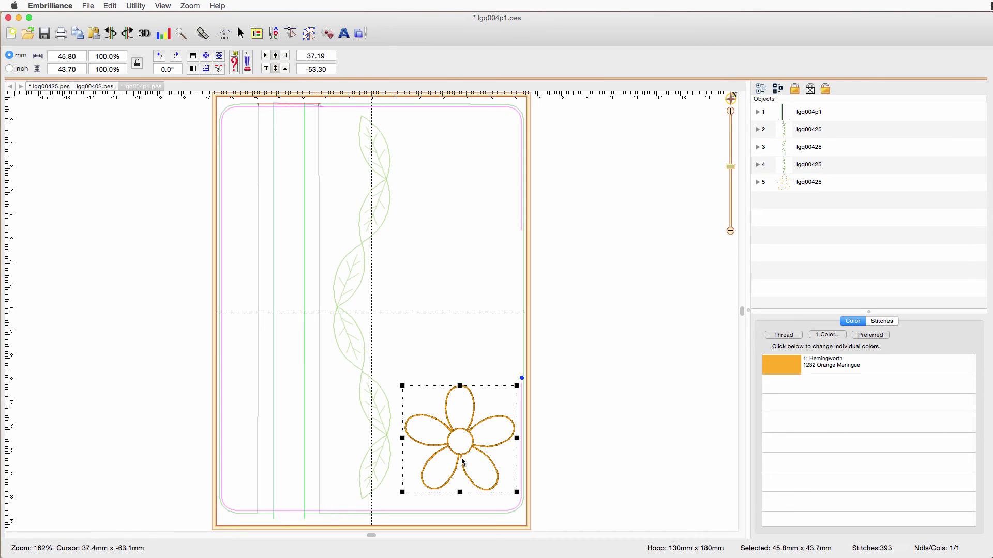
left_click(460, 440)
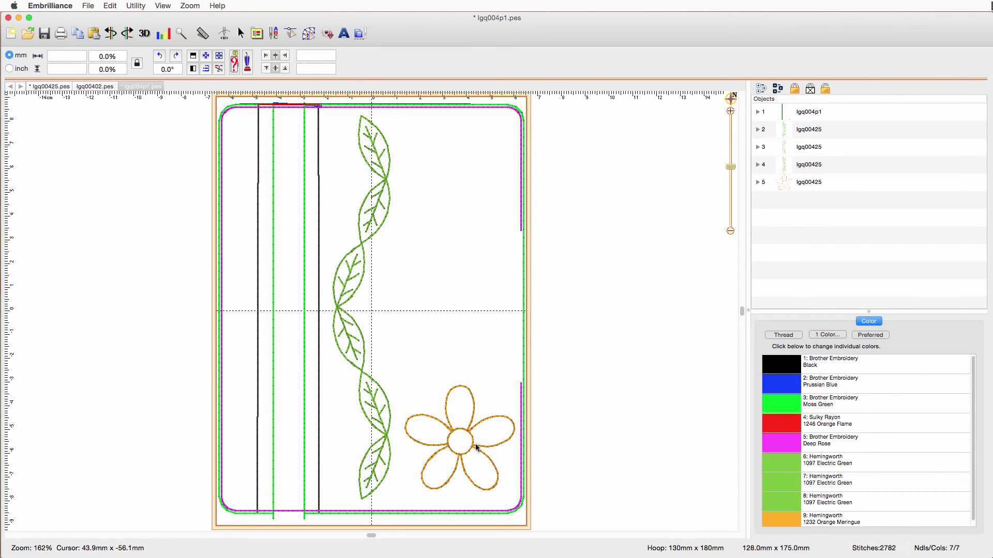
left_click_drag(477, 447, 467, 435)
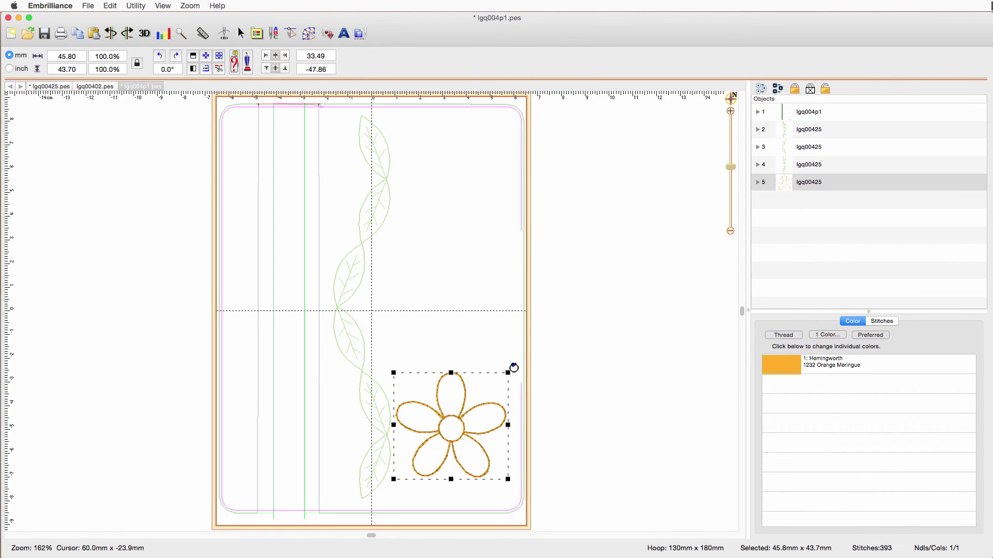
Tilt the flower to -17° and enlarge it to 124.8%
left_click_drag(513, 368, 519, 395)
left_click_drag(436, 430, 433, 438)
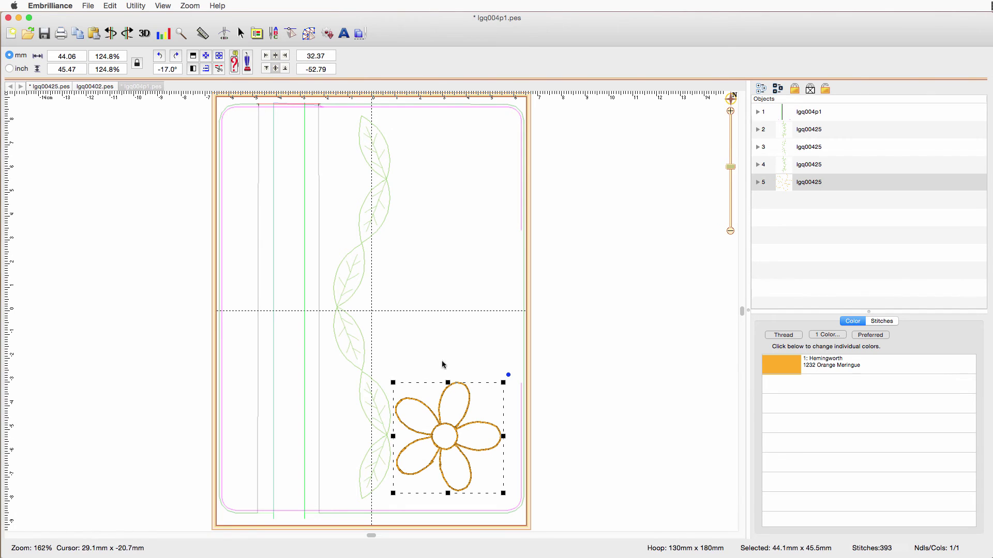
left_click_drag(466, 418, 478, 349)
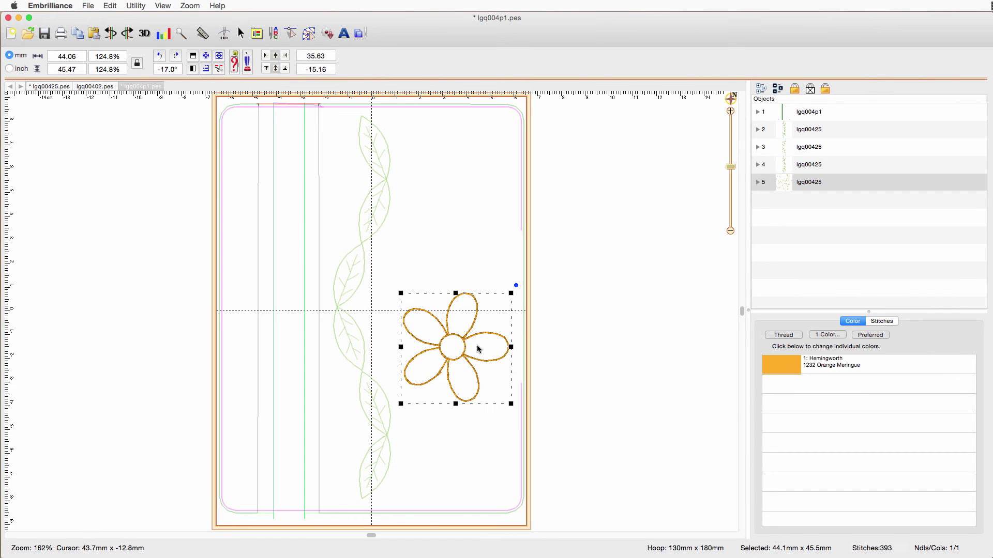
key("super+z")
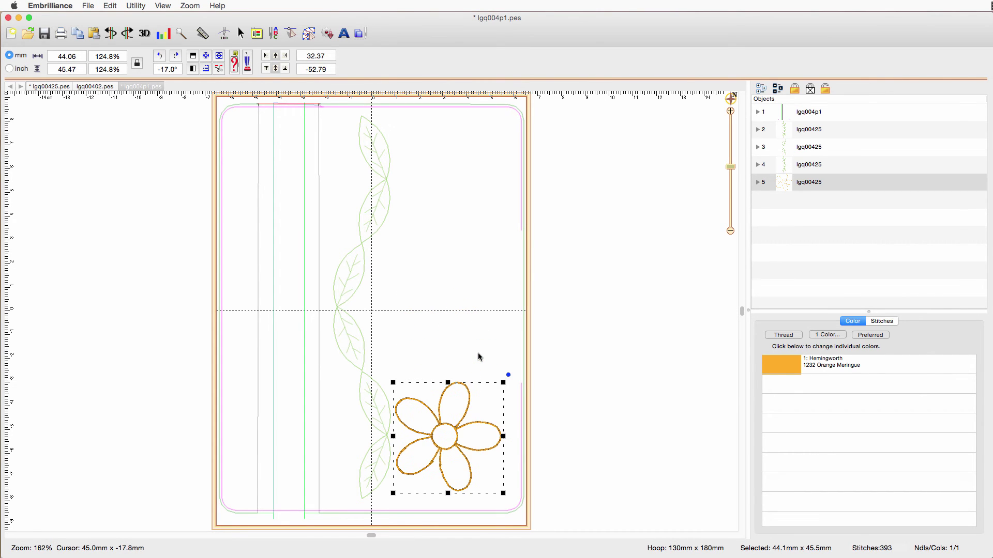
Paste two flower copies, one at the centre rotated 14.3°, one at the hoop top
key("super+v")
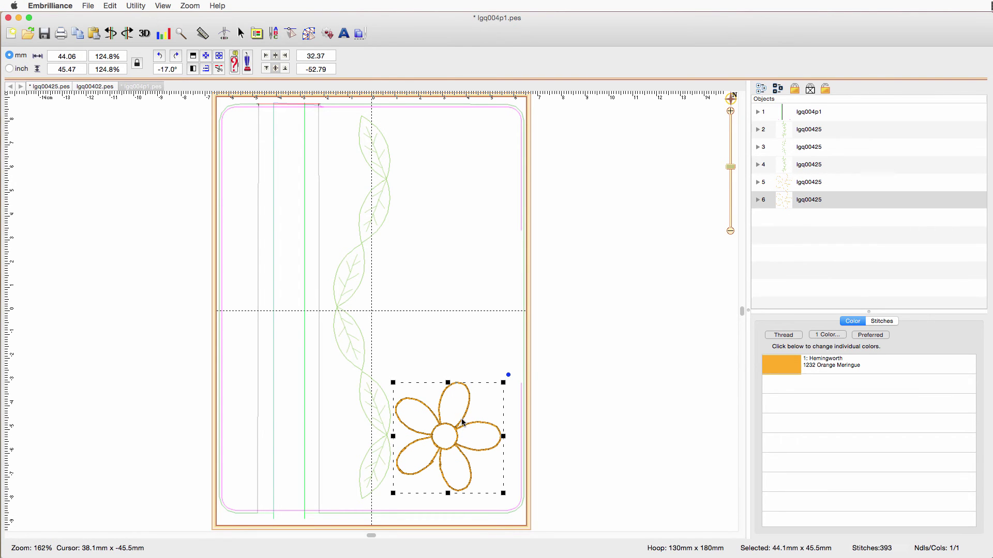
left_click_drag(461, 424, 444, 316)
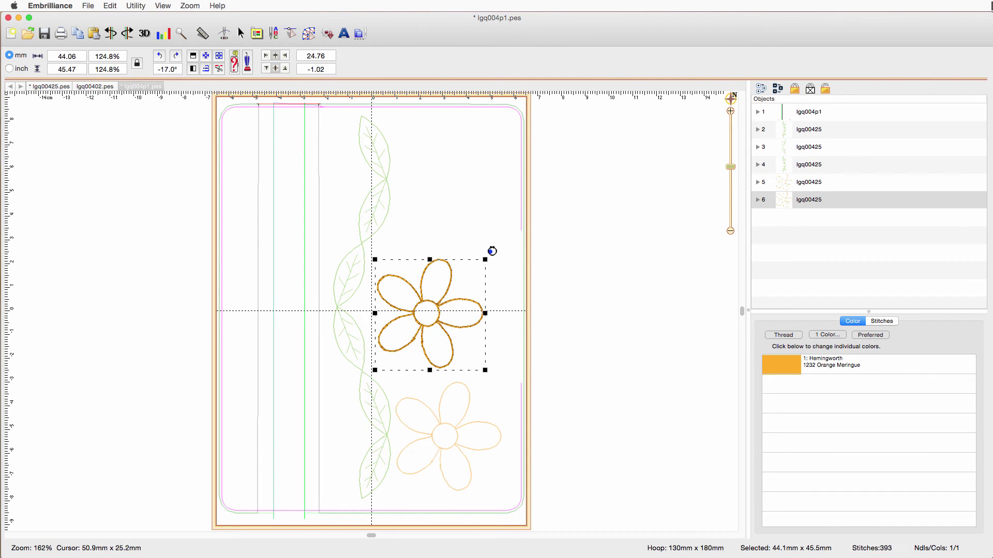
left_click_drag(491, 252, 445, 244)
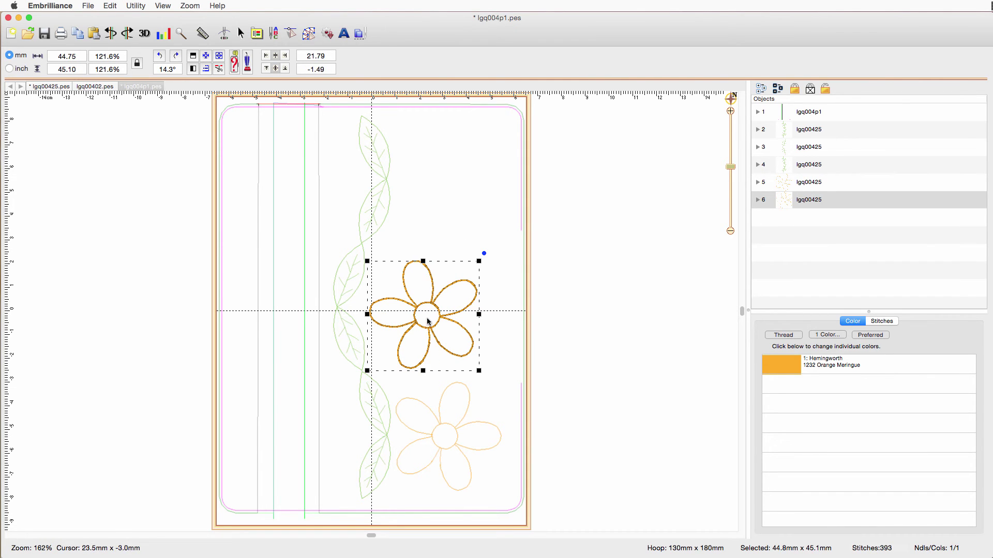
mouse_move(423, 317)
left_mouse_down()
mouse_move(441, 316)
mouse_move(427, 311)
left_mouse_up()
key("super+v")
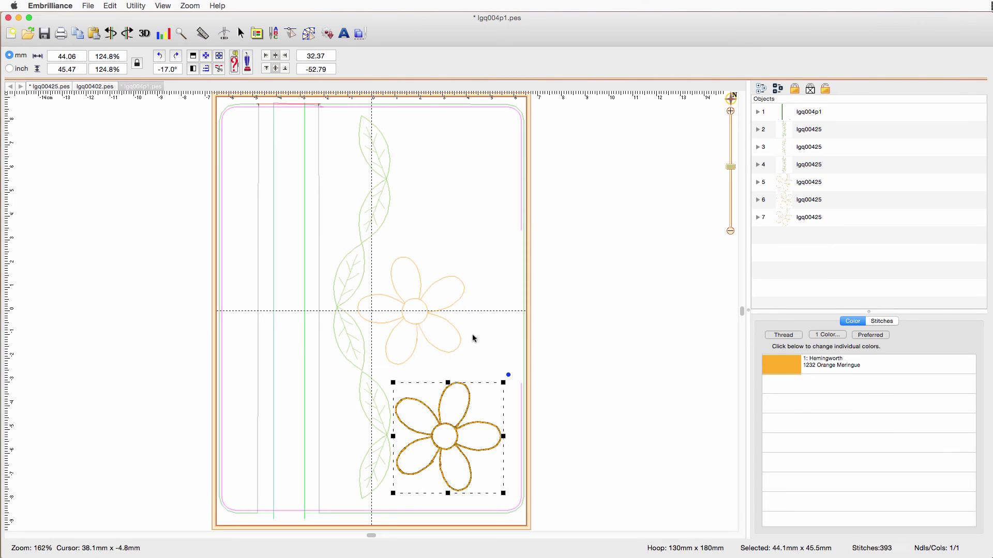
left_click_drag(490, 428, 490, 165)
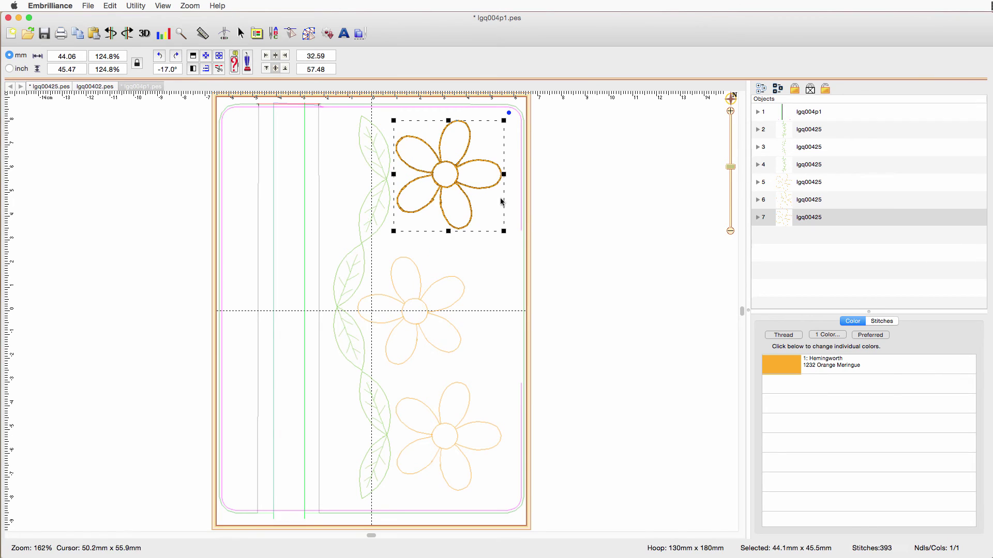
left_click(620, 273)
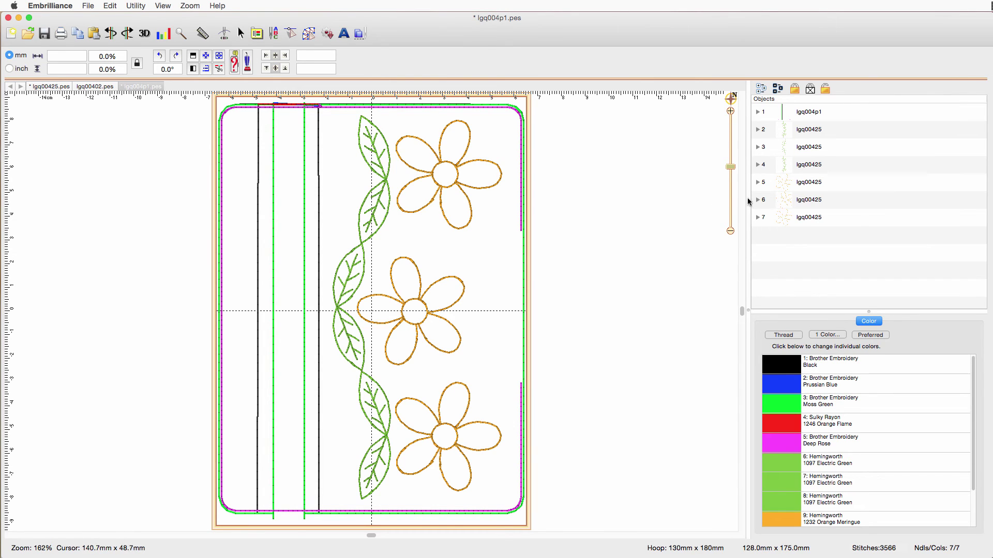
Select and copy the vine and three flowers, then expand lgq004p1's five thread steps
mouse_move(839, 181)
left_mouse_down()
mouse_move(821, 238)
mouse_move(838, 194)
left_mouse_up()
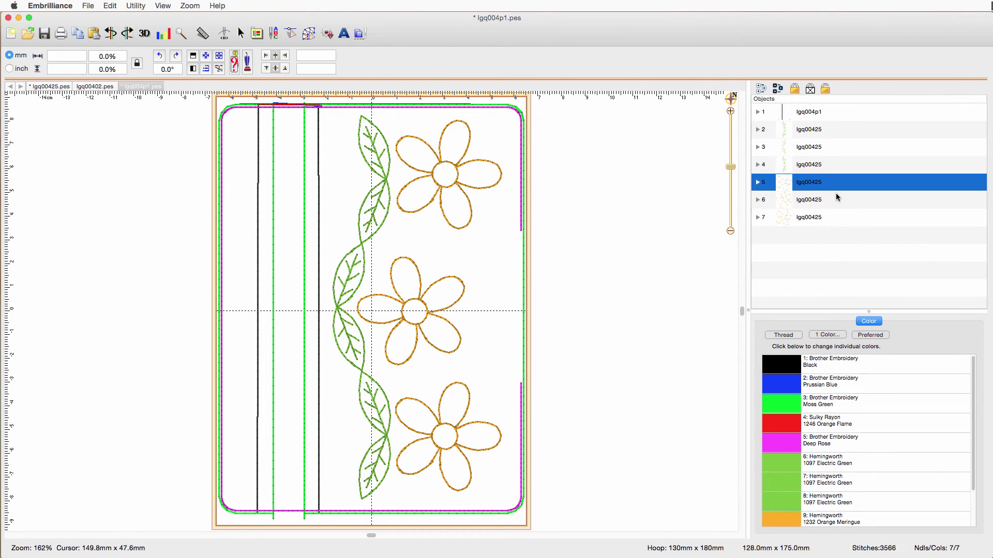
left_click(815, 216, "shift")
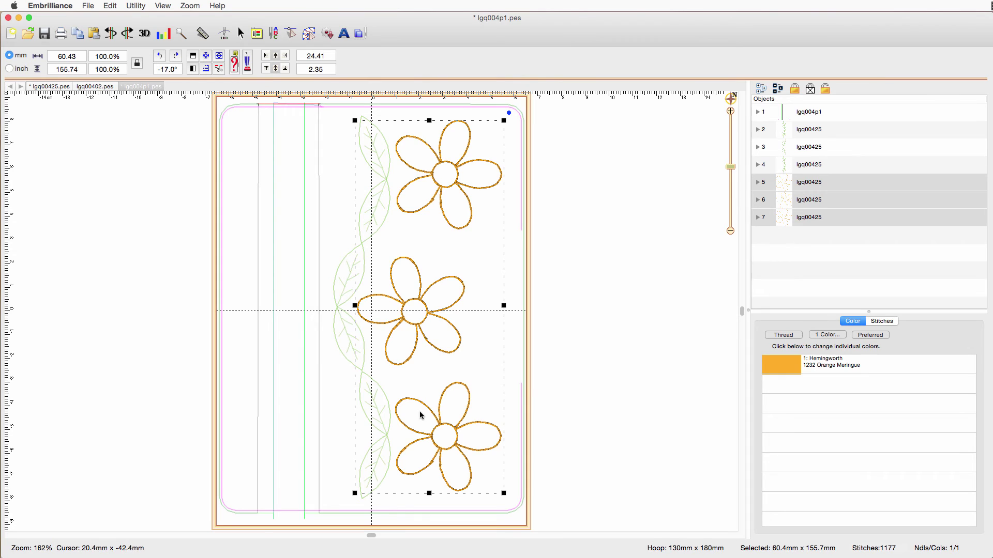
left_click(339, 333)
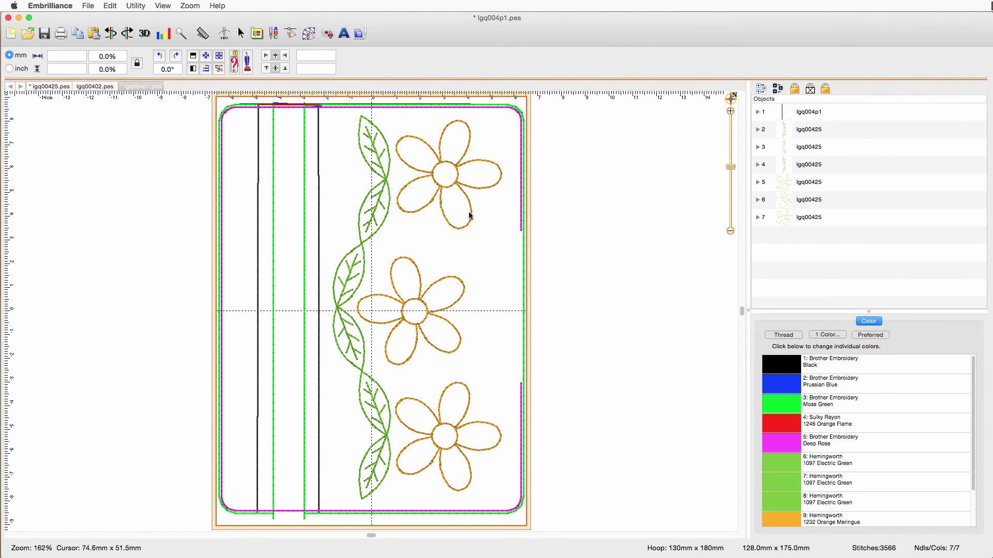
left_click(357, 225)
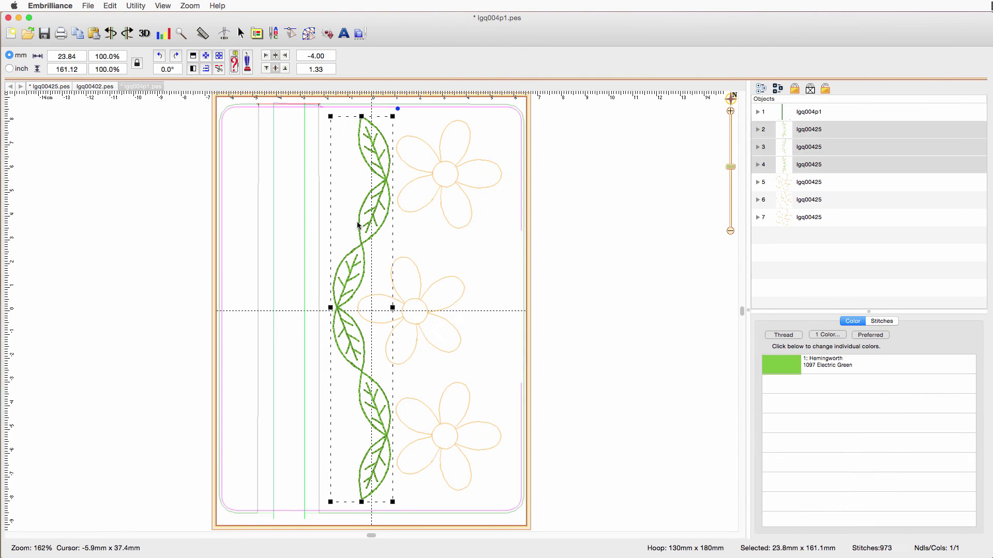
left_click(474, 213, "shift")
key("super+c")
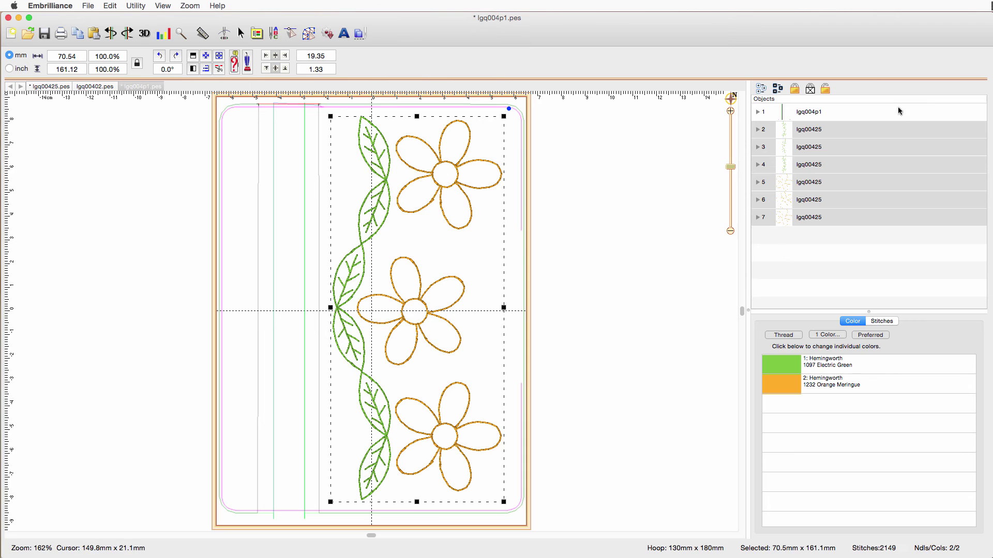
left_click(758, 111)
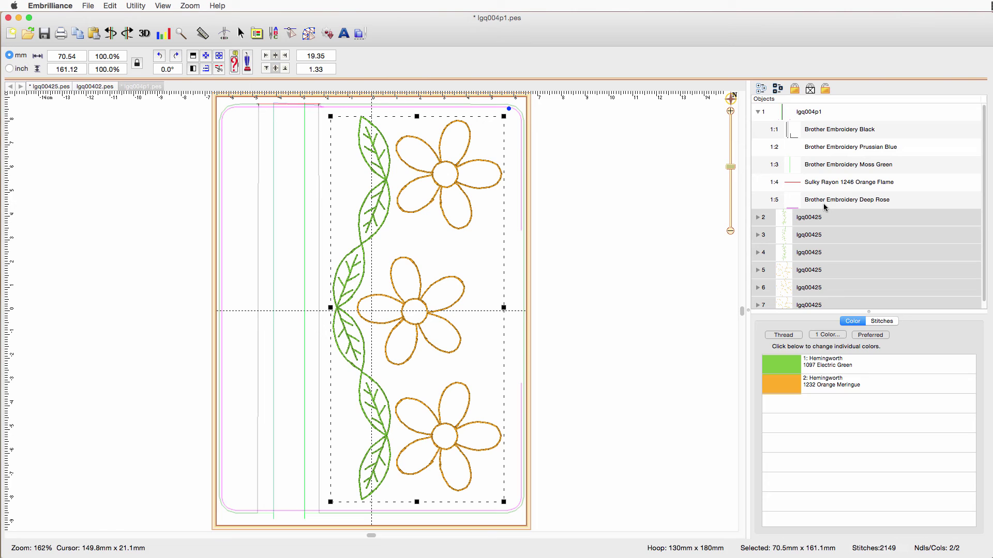
Enlarge the Objects panel and Move Last the Orange Flame and Deep Rose steps
left_click(822, 166)
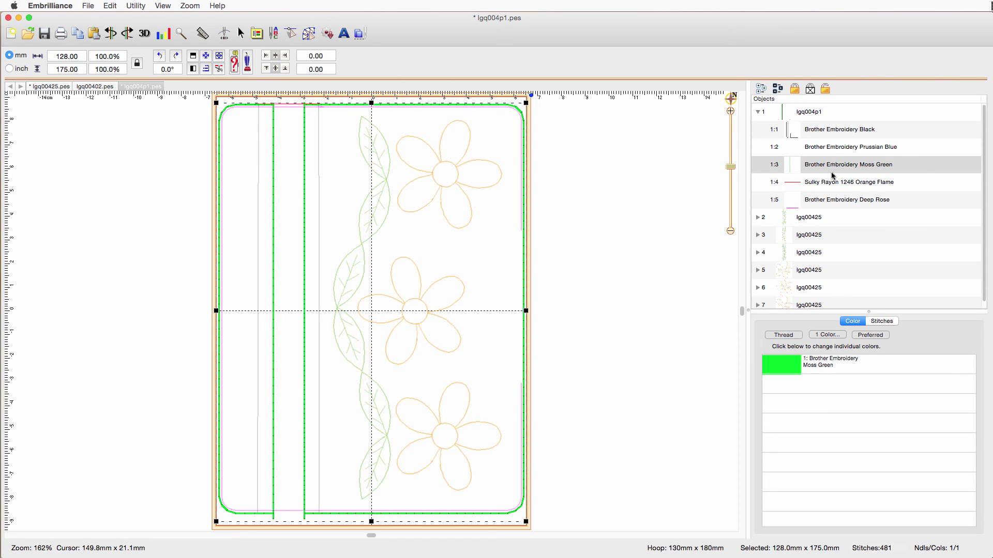
left_click_drag(868, 312, 868, 410)
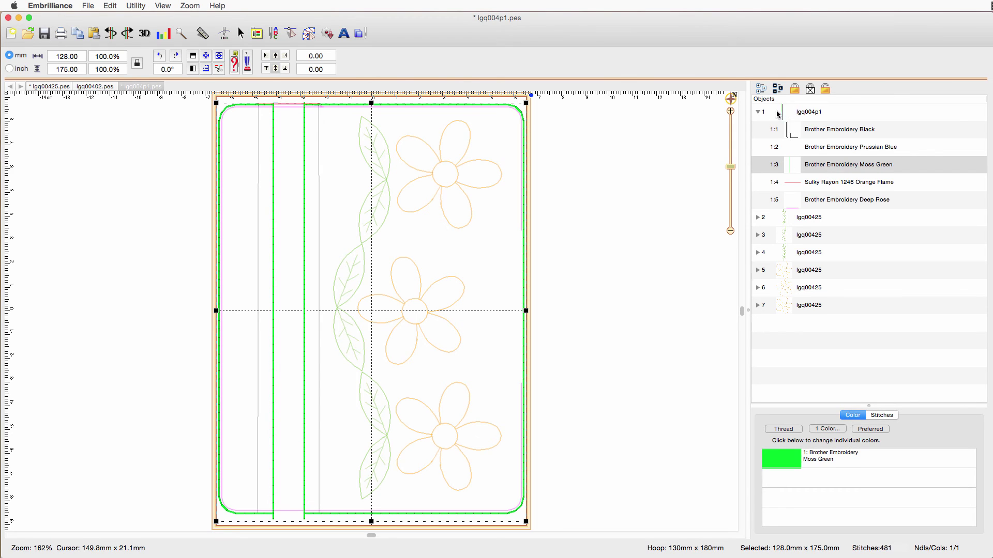
left_click(758, 111)
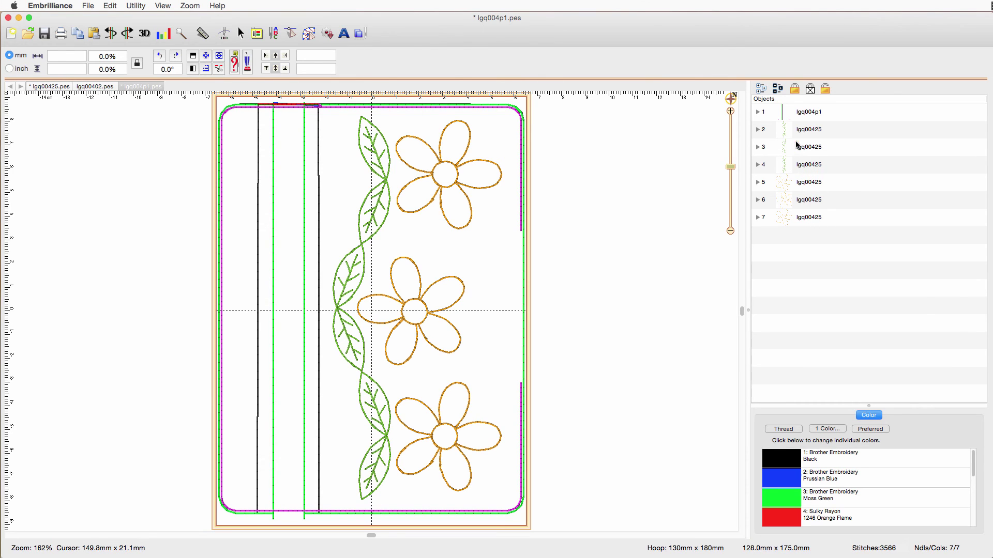
left_click(757, 130)
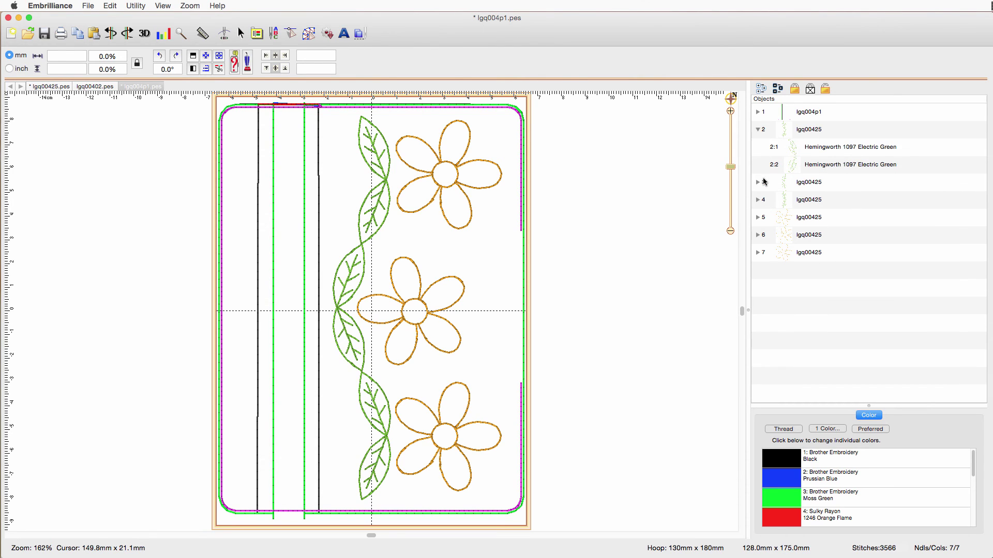
left_click(758, 129)
left_click(758, 112)
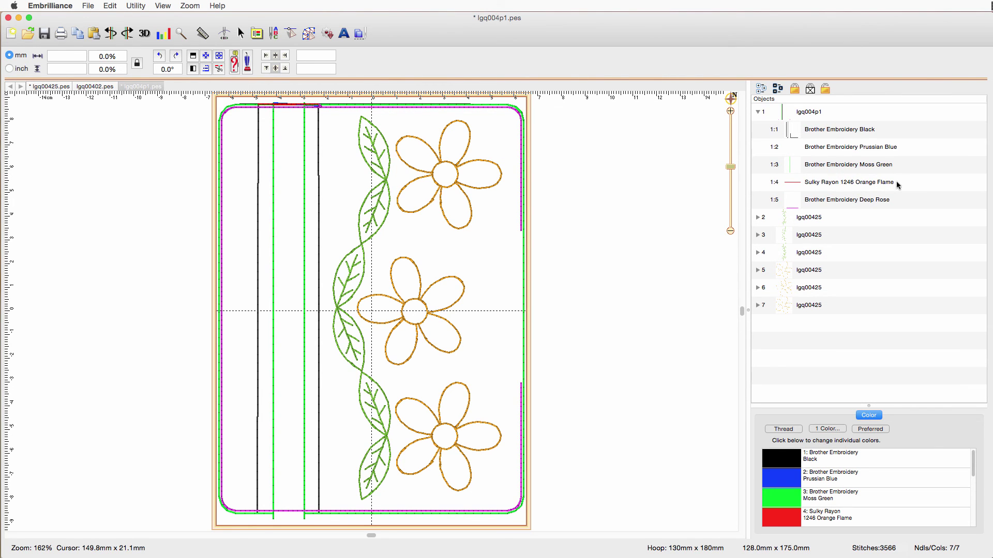
left_click(897, 185)
left_click(874, 186)
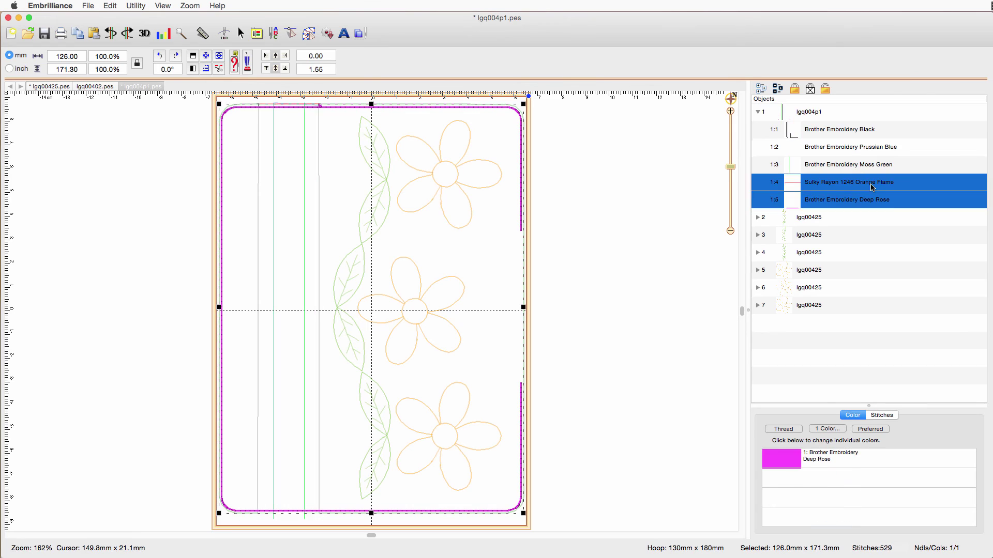
right_click(873, 187)
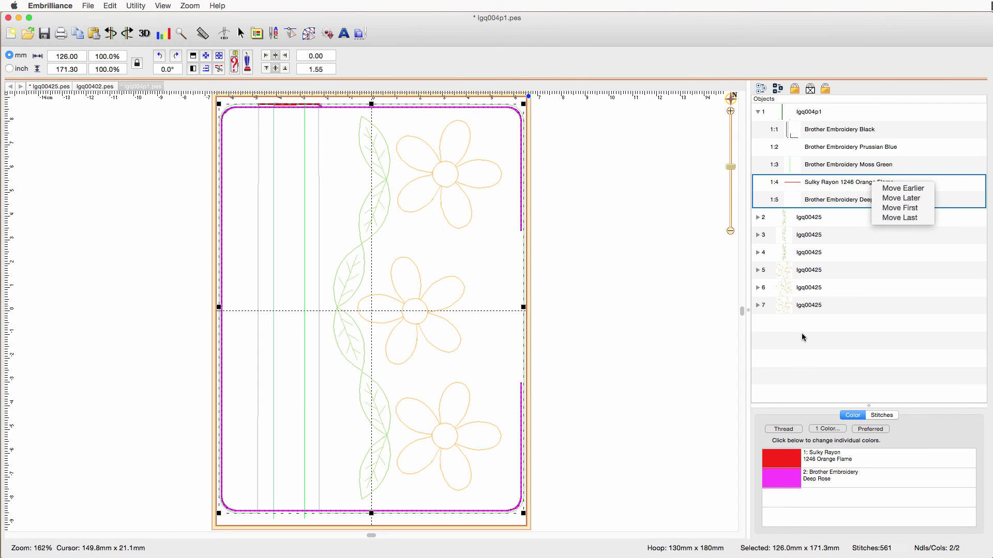
left_click(906, 323)
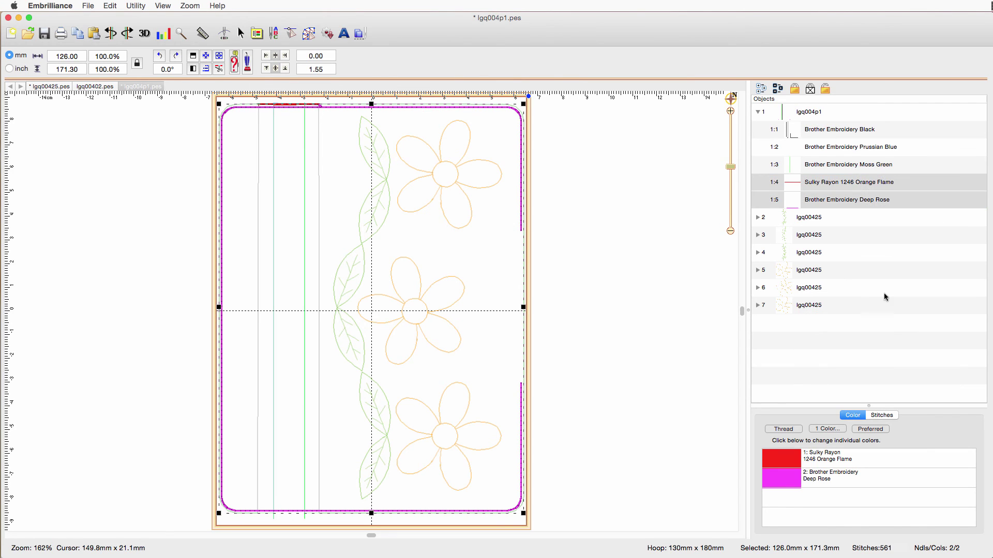
Drag vine and flower objects 2–7 above the Orange Flame and Deep Rose rows
left_click(821, 220)
left_click(818, 300, "shift")
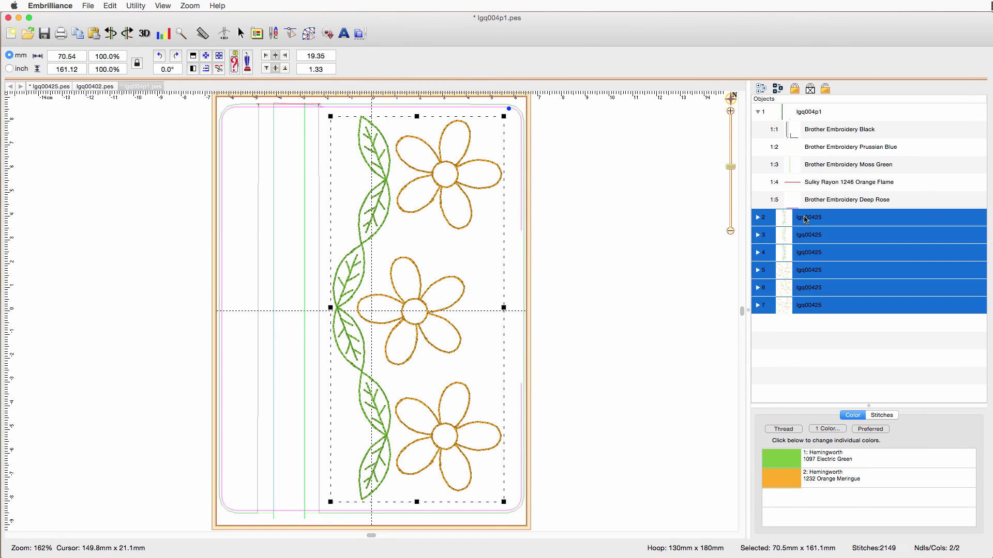
left_click_drag(804, 220, 804, 112)
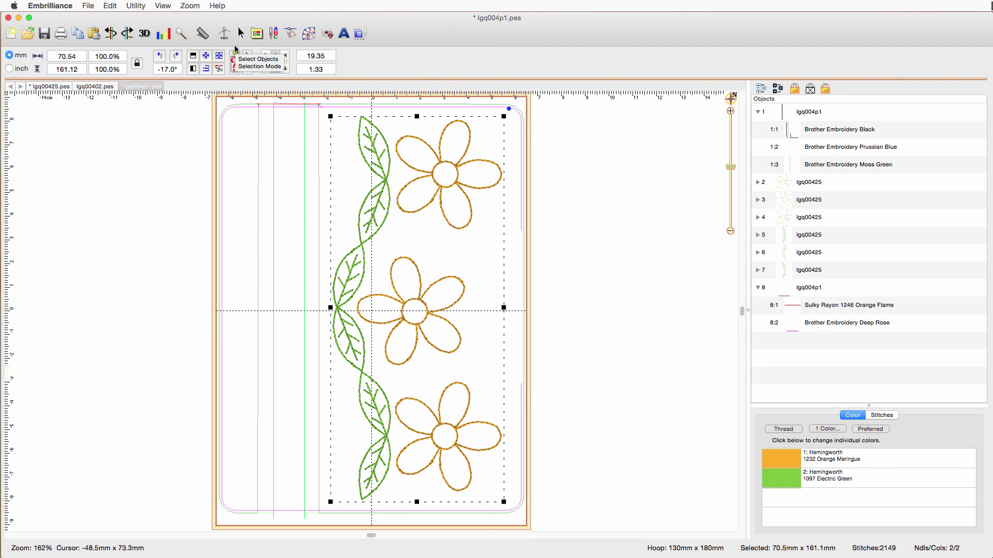
Play the stitch simulator and scrub to stitch 3532, confirming Deep Rose sews last
left_click(224, 33)
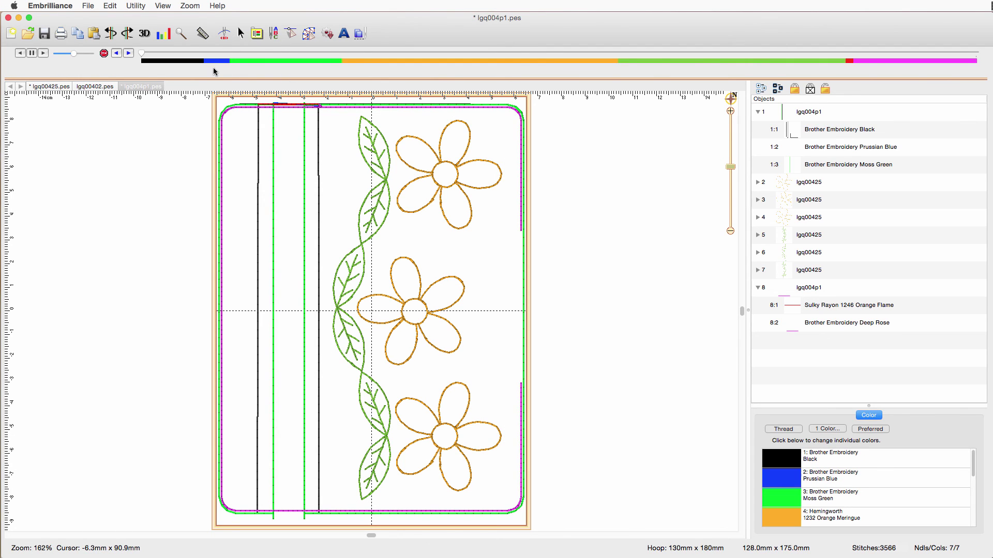
left_click(44, 53)
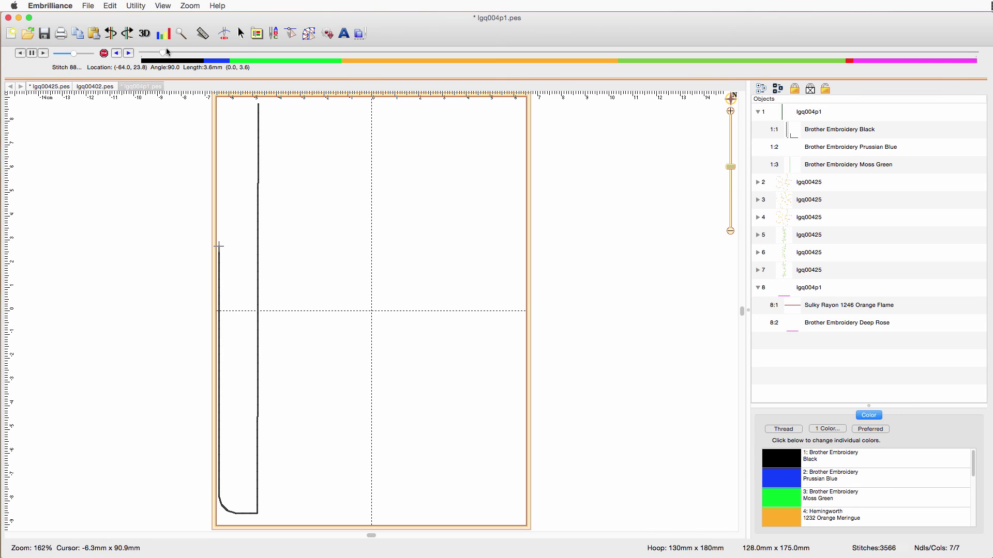
mouse_move(168, 52)
left_mouse_down()
mouse_move(554, 69)
mouse_move(715, 91)
mouse_move(980, 78)
left_mouse_up()
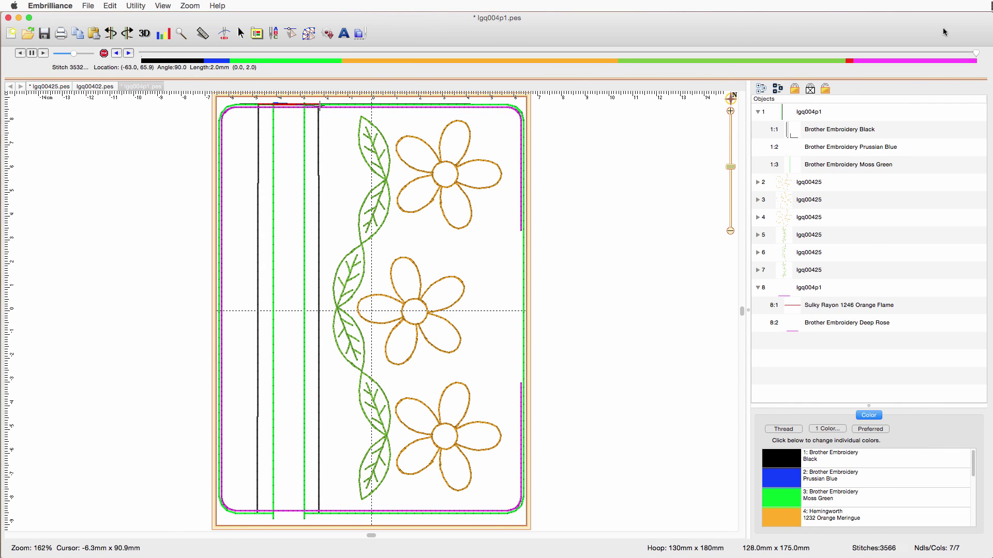